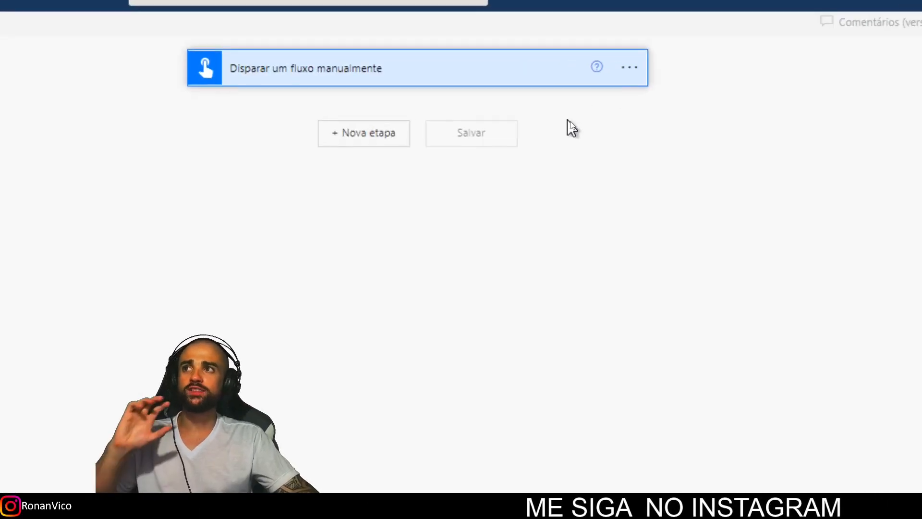
Expand the manual trigger and add a new step after it.
left_click(343, 77)
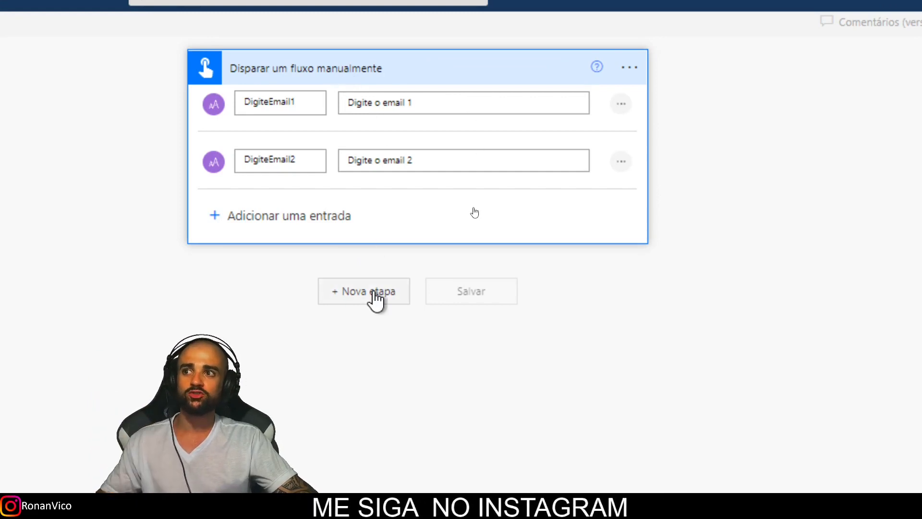
left_click(375, 294)
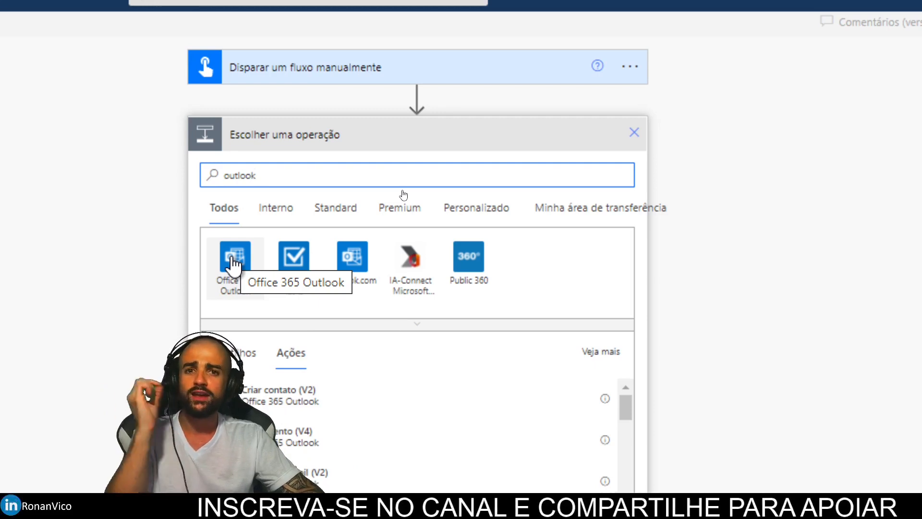
Add an Office 365 Outlook 'Enviar um email (V2)' action after the trigger.
left_click(235, 262)
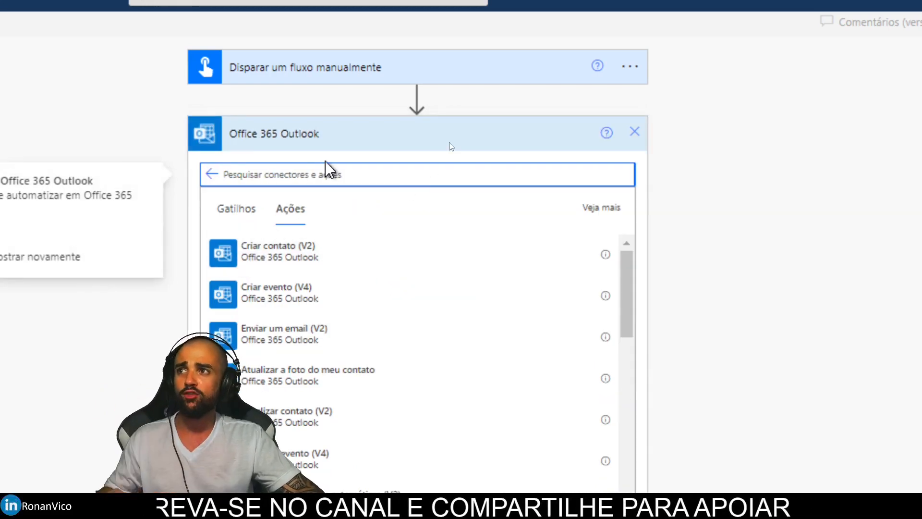
type("enviar")
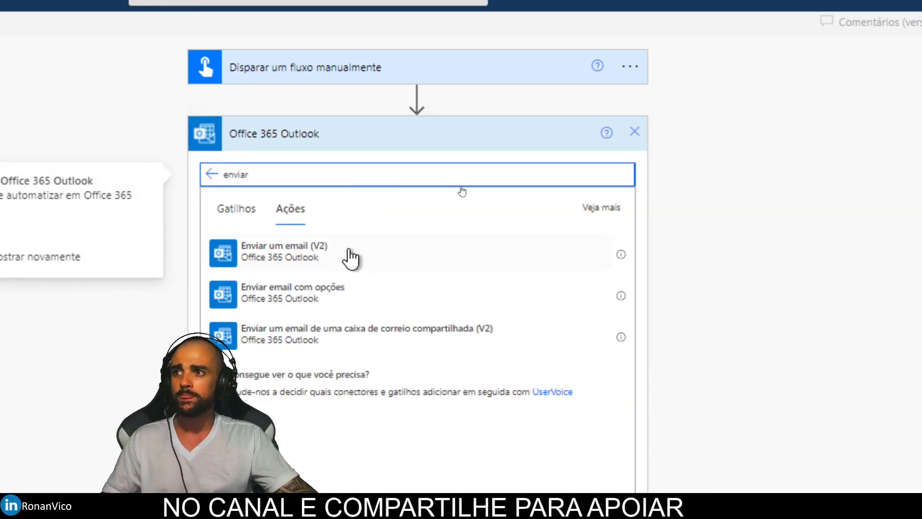
left_click(349, 258)
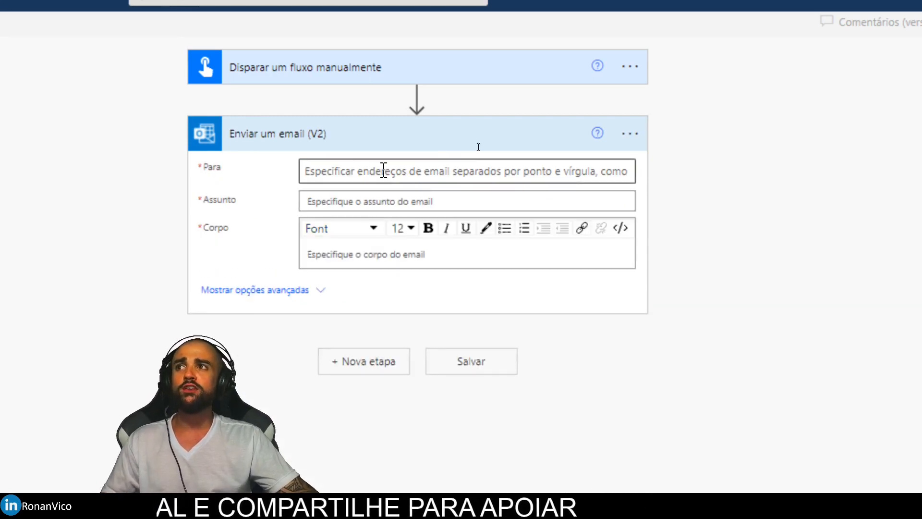
Address the email to DigiteEmail1 with subject and body 'Teste de envio'.
left_click(329, 77)
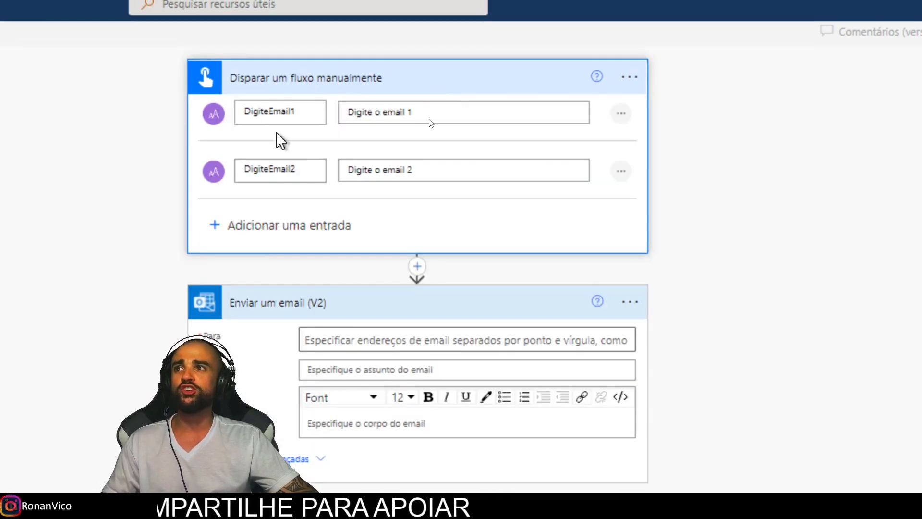
scroll(321, 340, "down", 1)
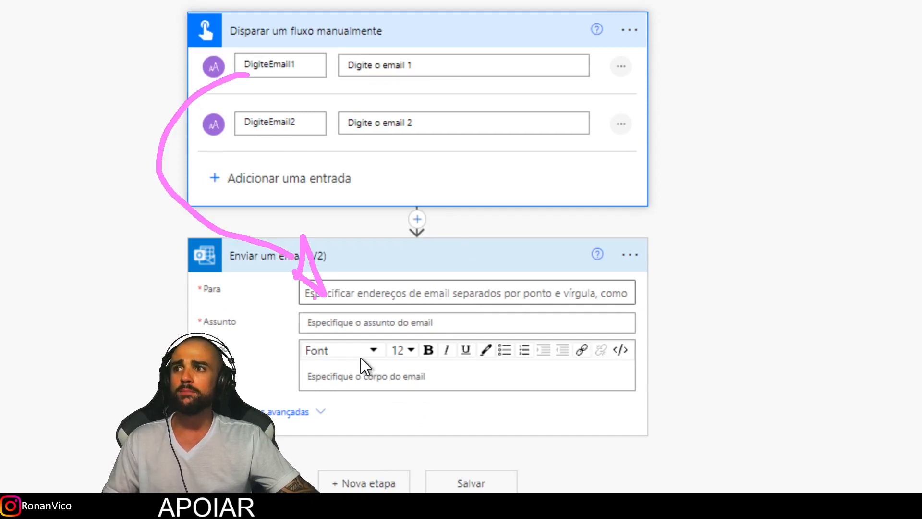
left_click(397, 293)
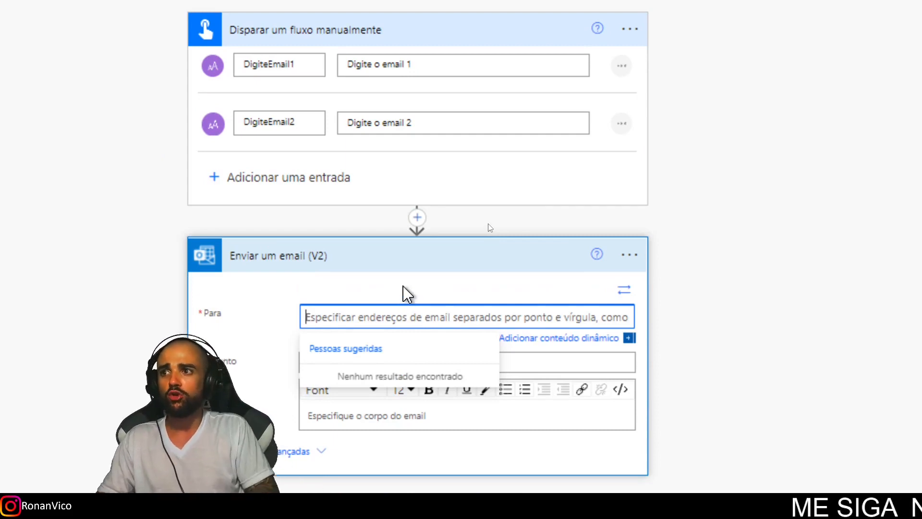
left_click(559, 339)
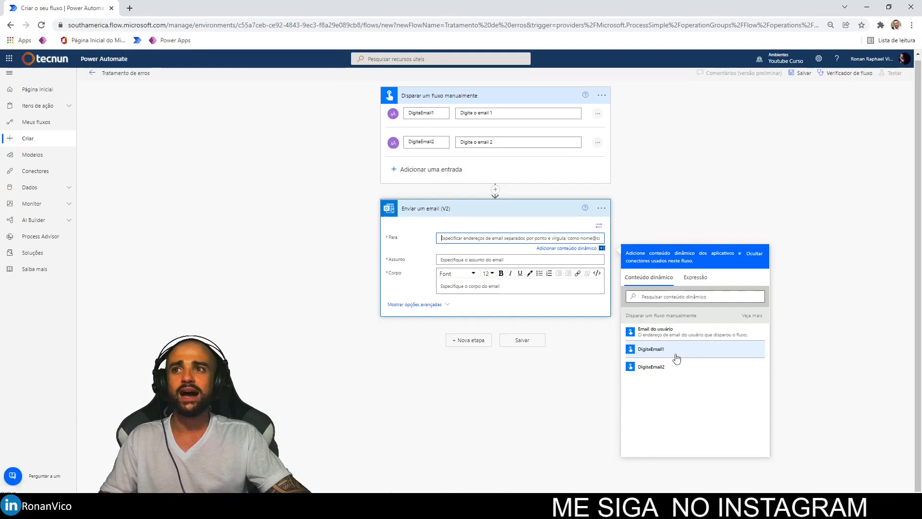
left_click(676, 358)
left_click(463, 263)
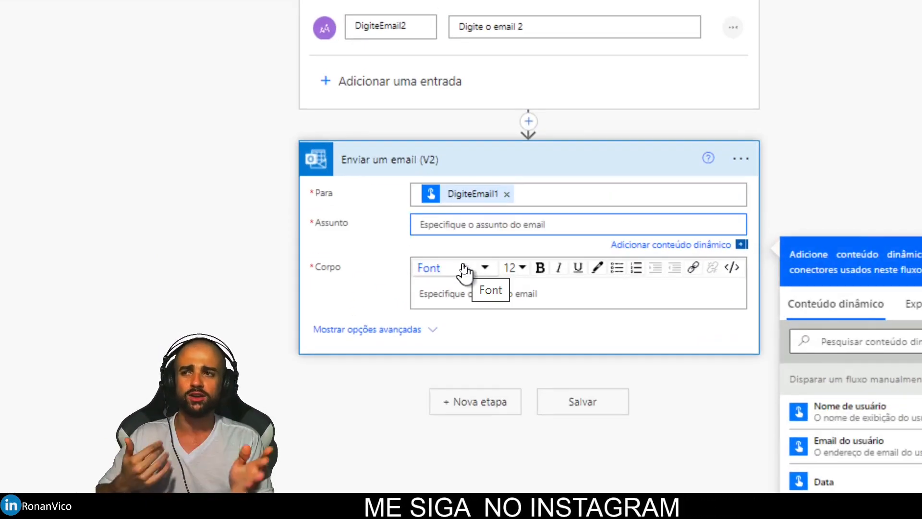
type("Teste de envio")
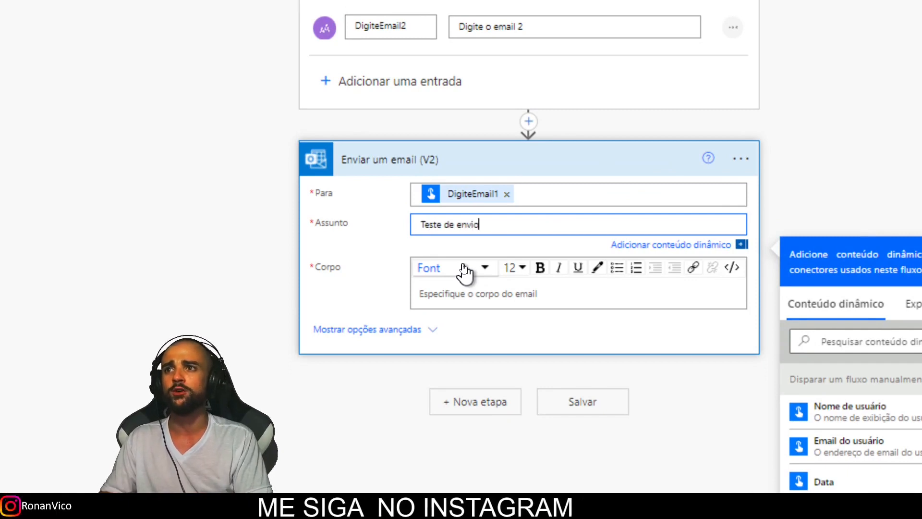
left_click(492, 301)
type("Teste de en")
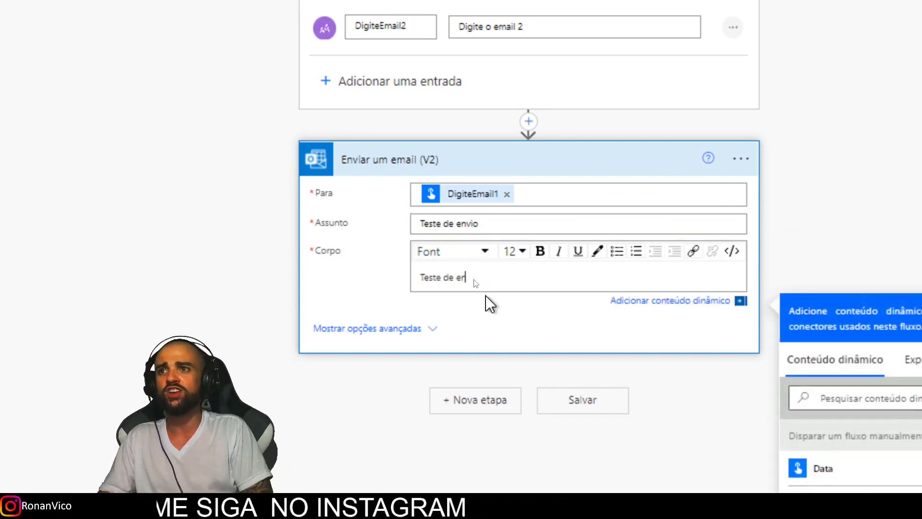
type("vio")
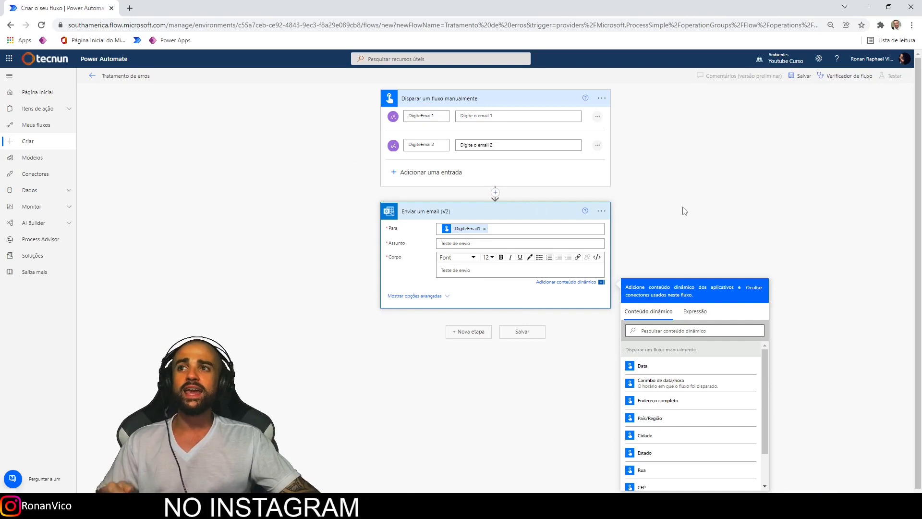
Collapse the existing cards and add a second Outlook 'Enviar um email (V2)' action.
left_click(534, 213)
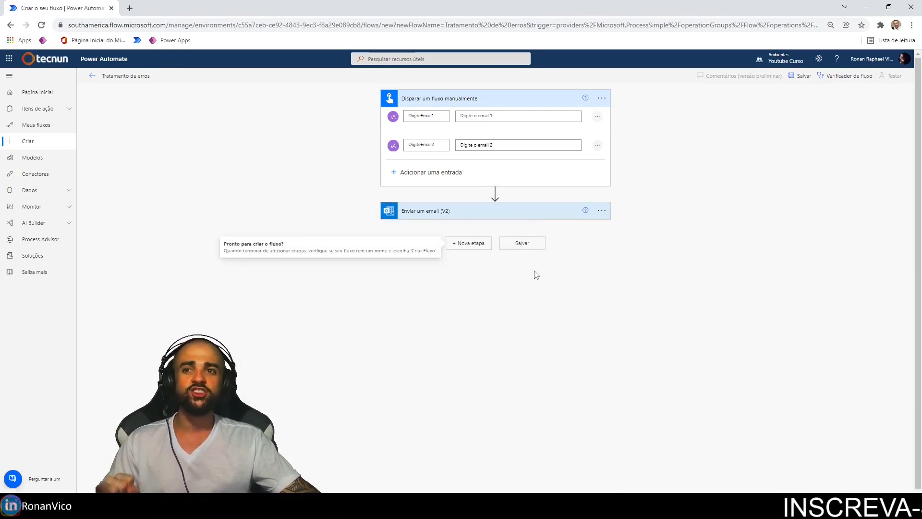
left_click(501, 99)
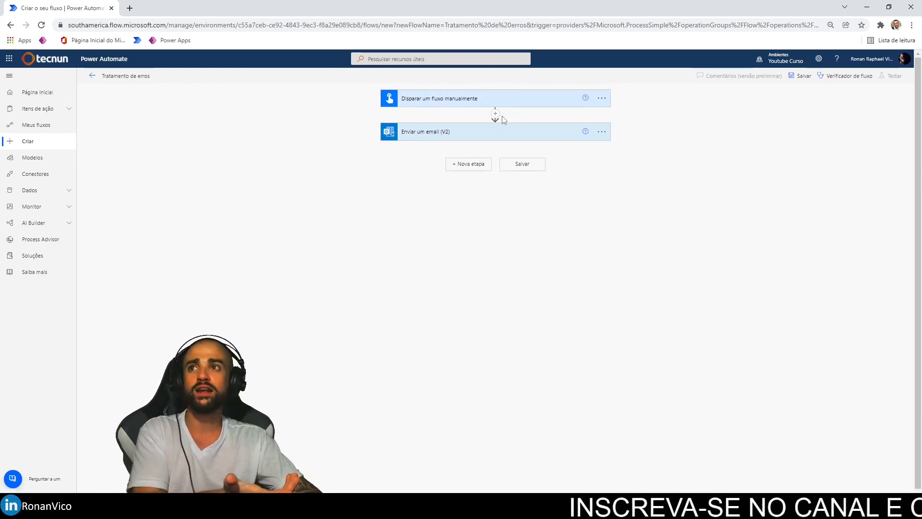
left_click(473, 166)
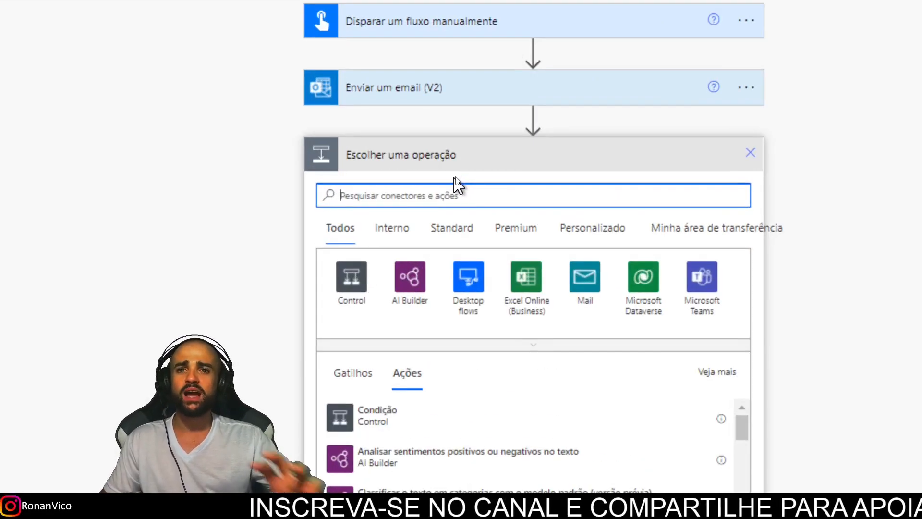
type("enviar")
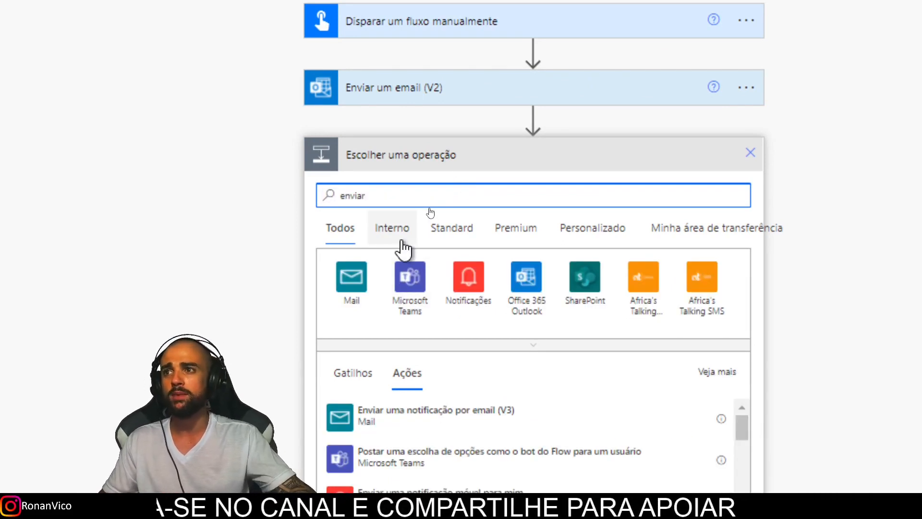
key("ctrl+a")
type("Outlook")
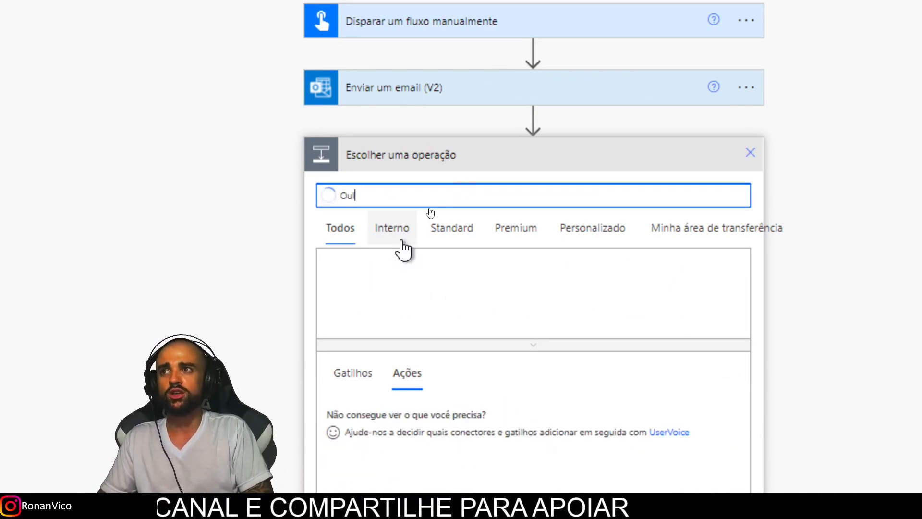
left_click(351, 281)
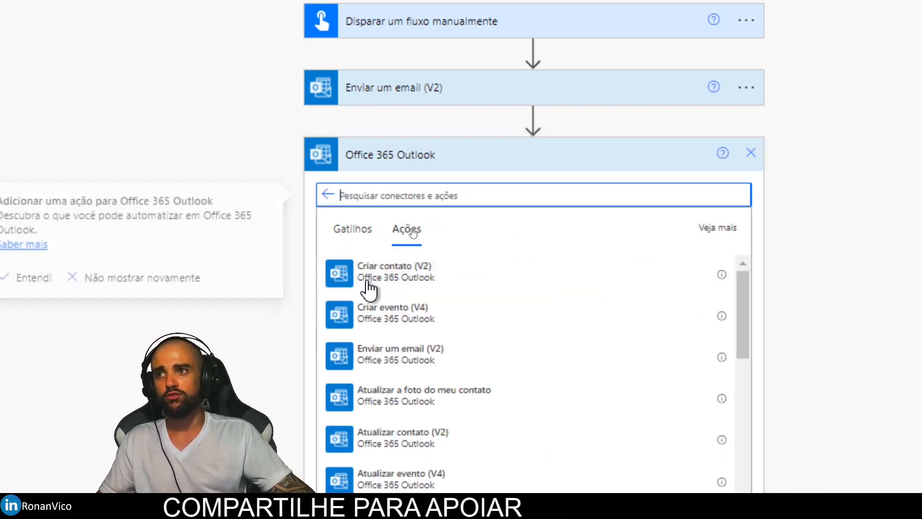
scroll(423, 412, "down", 2)
type("Enviar email")
left_click(433, 193)
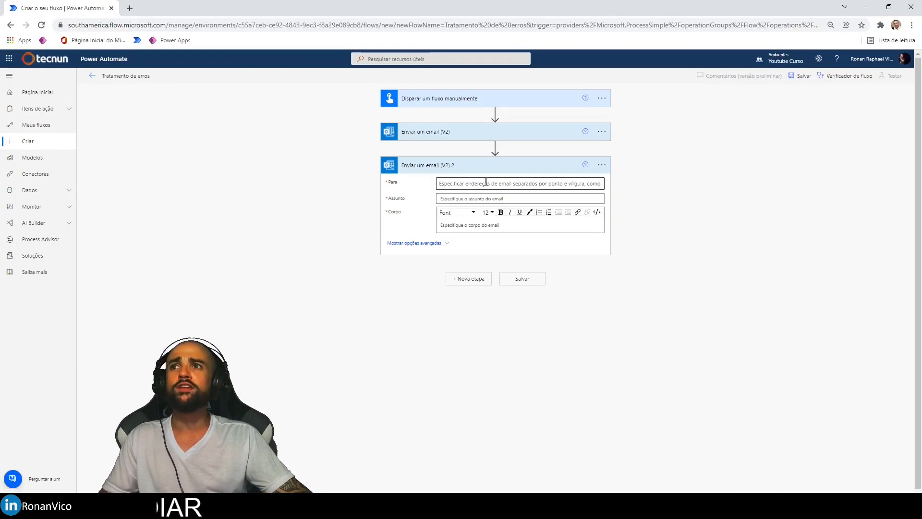
Send it to DigiteEmail2 with subject 'Teste de envio 2' and body 'teste de envio 2'.
left_click(486, 183)
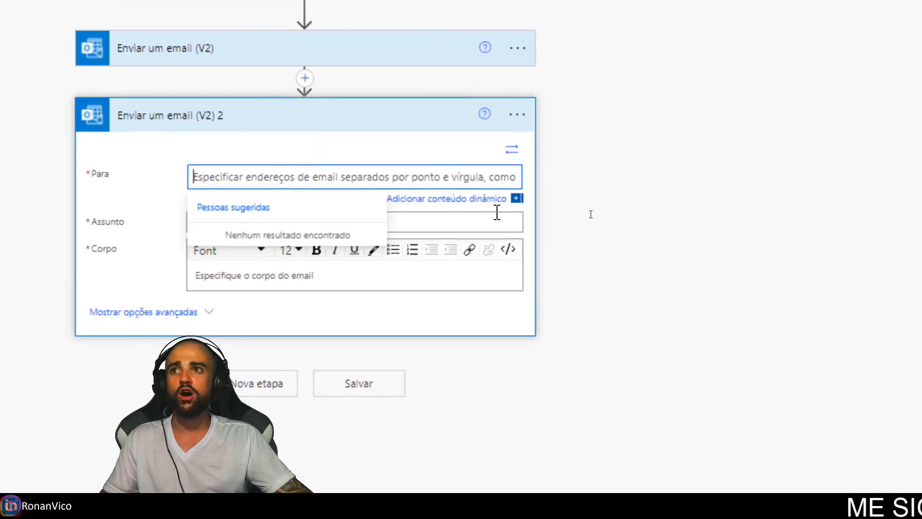
left_click(492, 199)
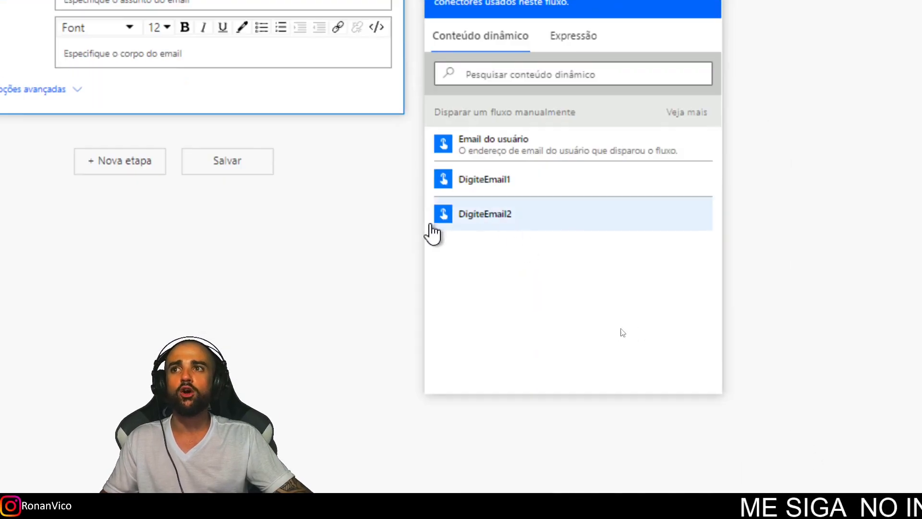
left_click(509, 227)
left_click(63, 1)
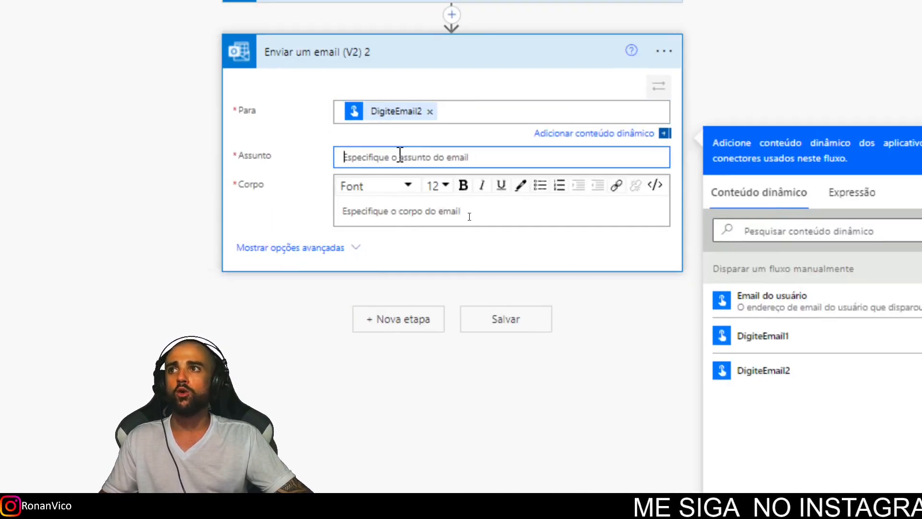
type("Teste de envio 2")
left_click(416, 187)
type("teste de envio 2")
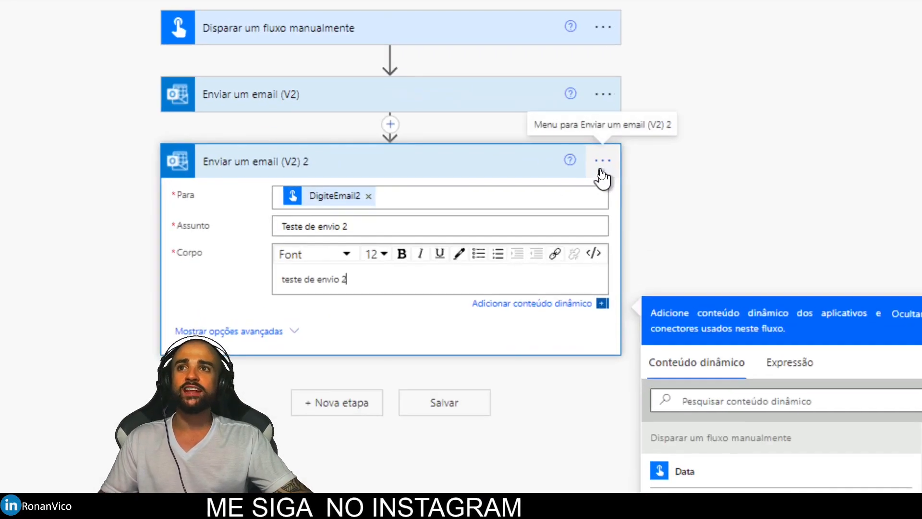
Change the second email's run-after condition from 'é bem-sucedido' to 'falhou'.
left_click(603, 163)
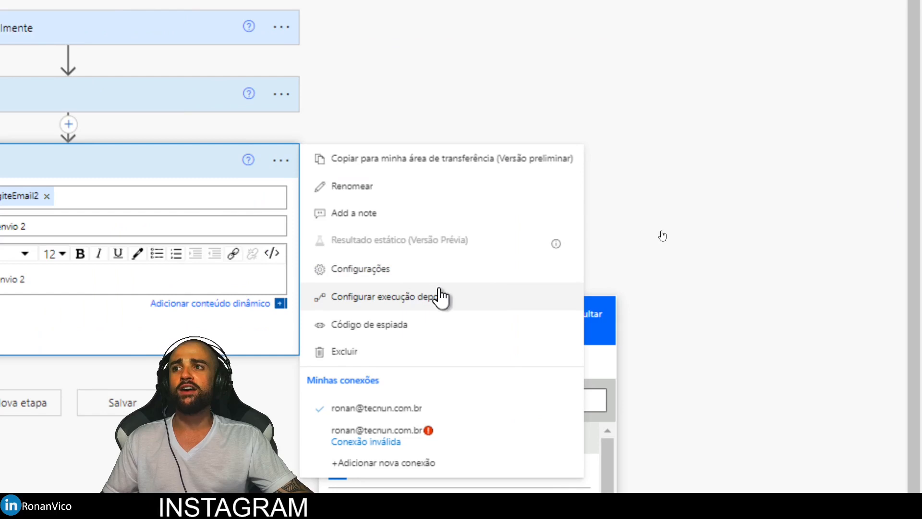
left_click(410, 302)
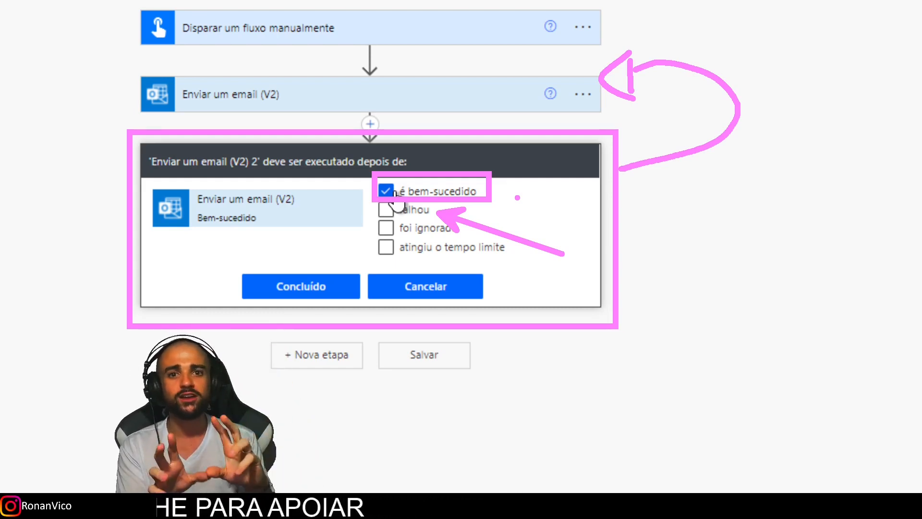
key("Escape")
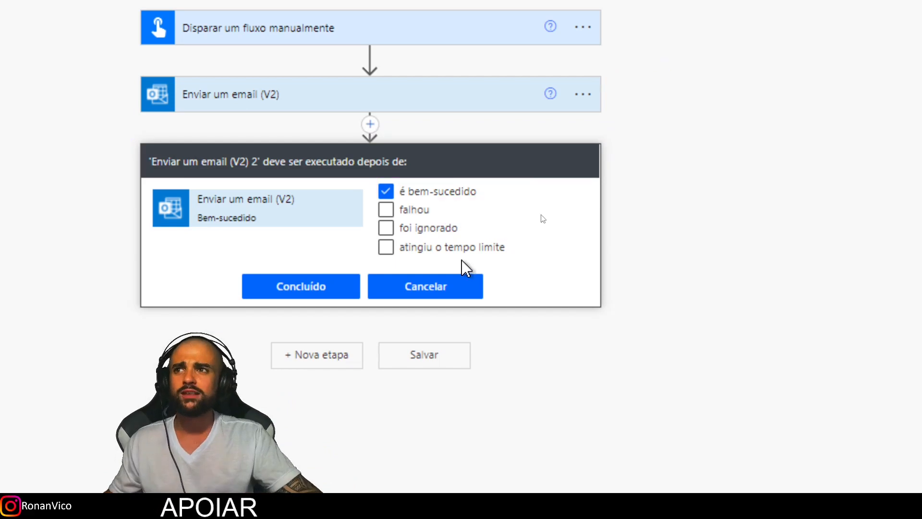
left_click(444, 195)
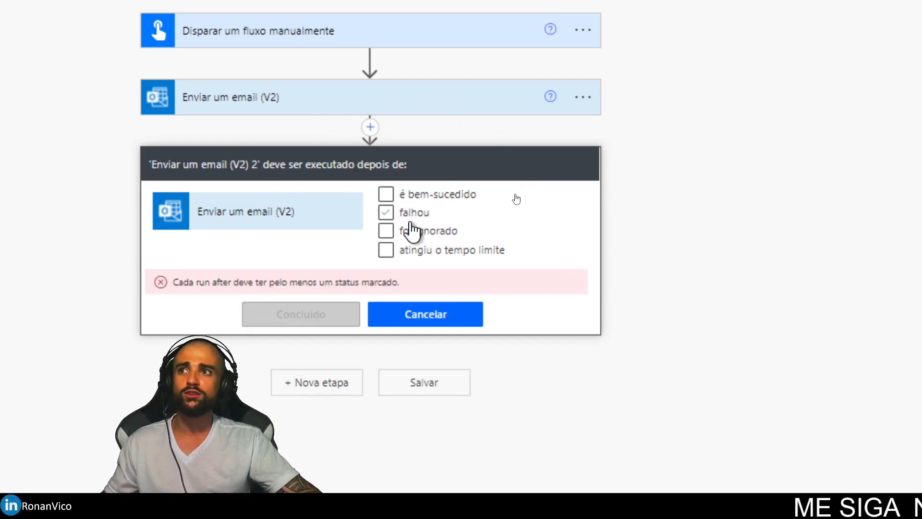
left_click(388, 215)
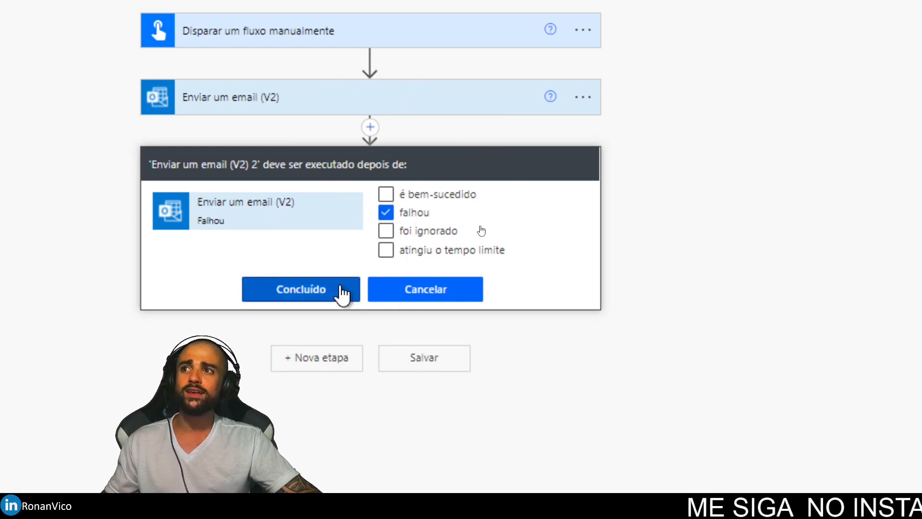
left_click(344, 290)
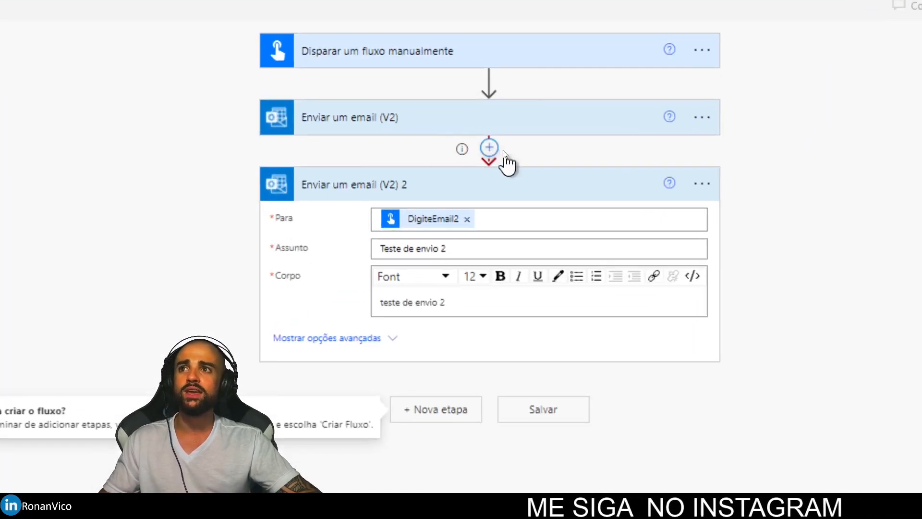
Add a parallel branch after the first email and list its Office 365 Outlook actions.
left_click(489, 148)
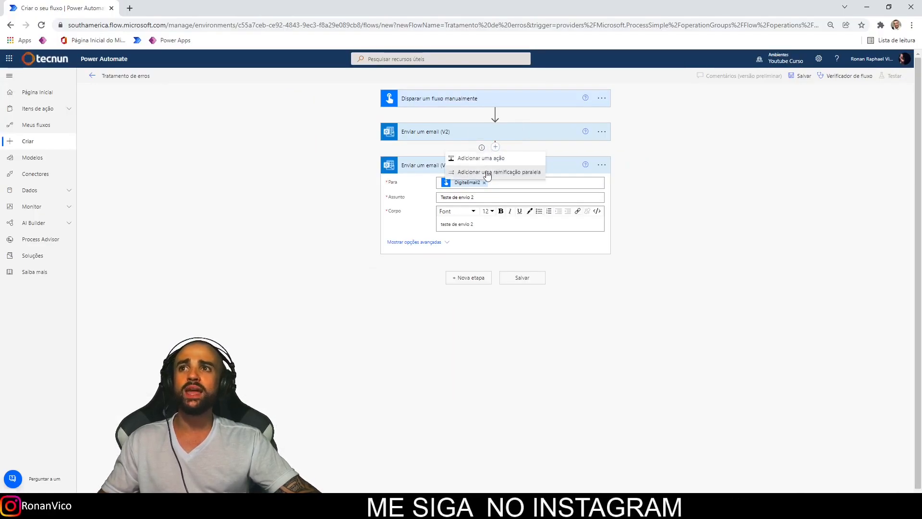
left_click(488, 171)
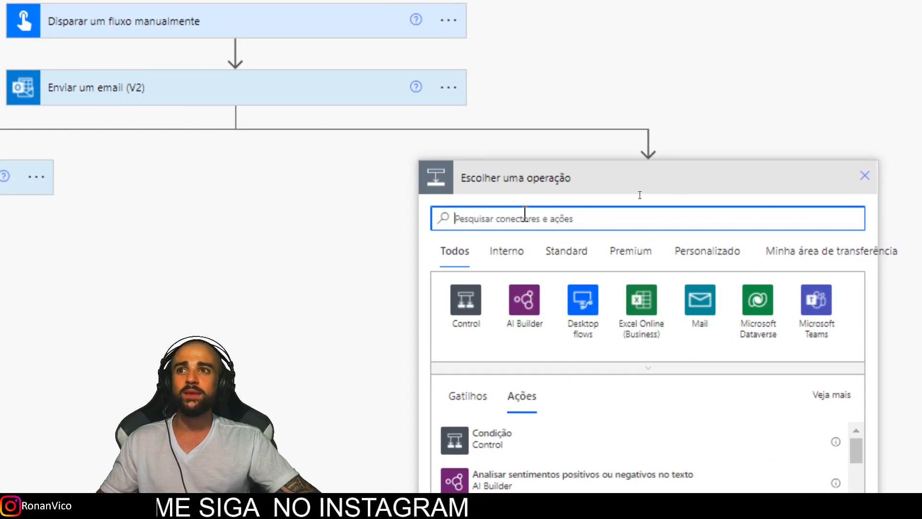
type("enviar")
scroll(486, 391, "down", 2)
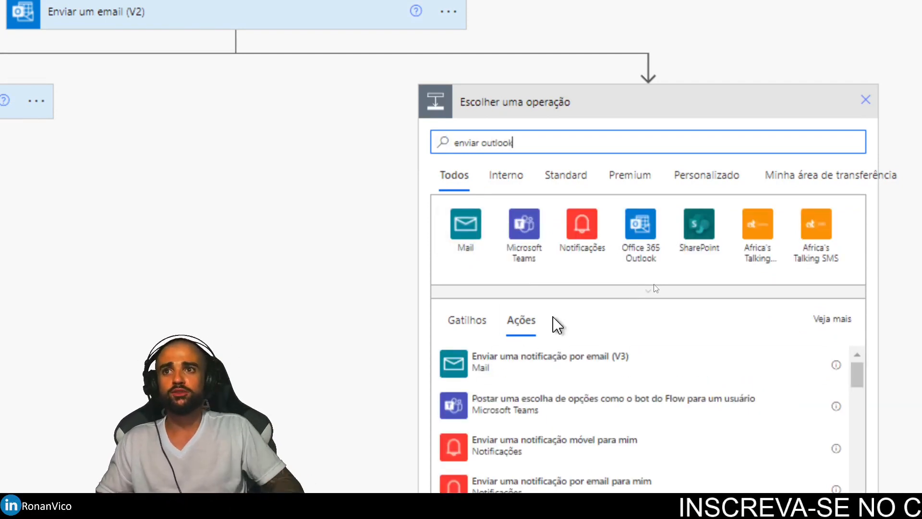
left_click(640, 229)
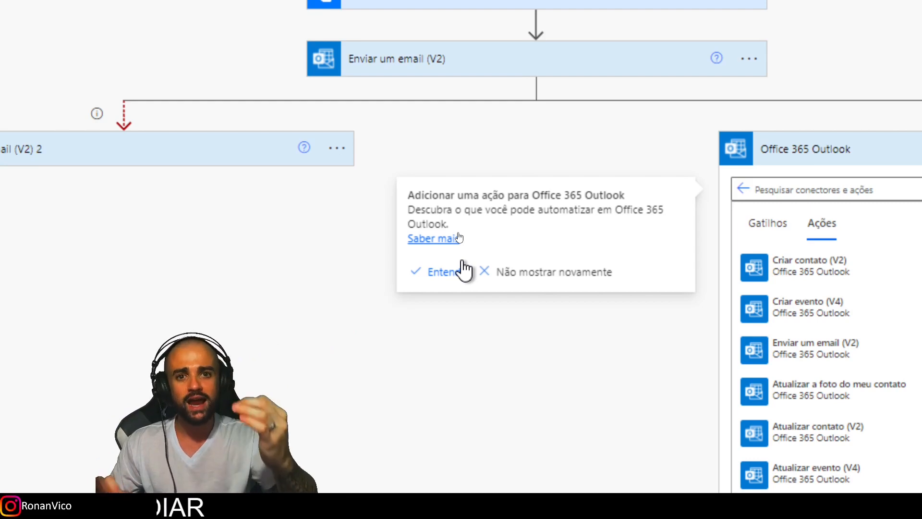
Review the second email step's run-after settings showing the 'falhou' condition.
left_click(337, 148)
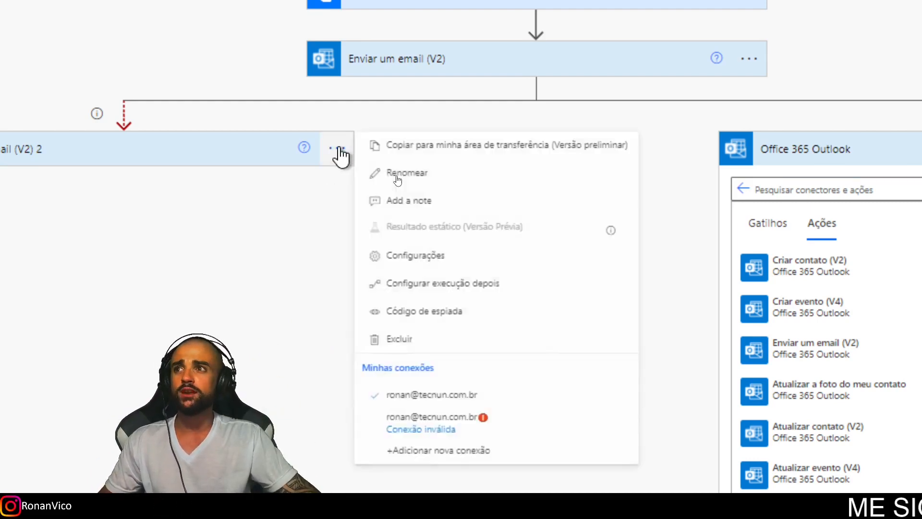
left_click(423, 284)
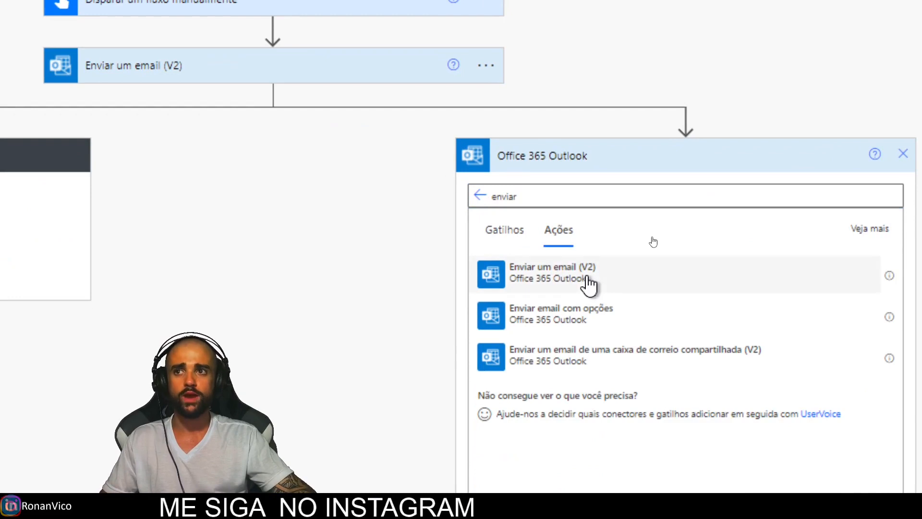
Add 'Enviar um email (V2)' on the branch with a recipient and subject 'Enviou para o e-mail 1 com sucesso'.
left_click(589, 284)
left_click(654, 191)
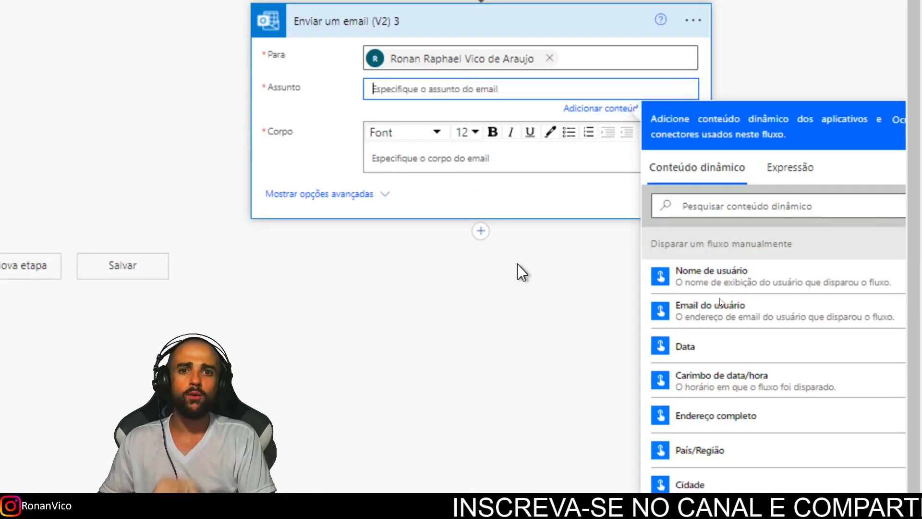
type("Enviou pa")
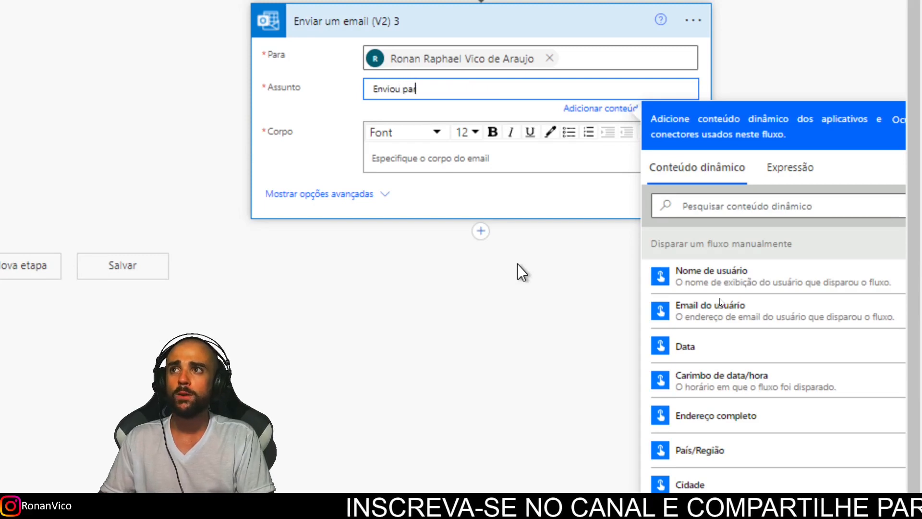
type("ra o e-mail 1 com sucesso")
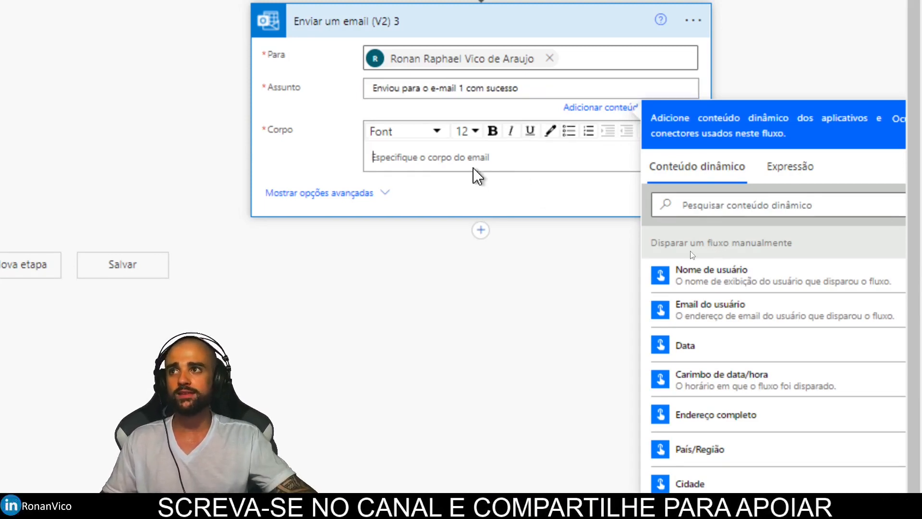
Write the body 'O email 1 foi' followed by the DigiteEmail1 value.
left_click(475, 169)
type("O email 1 foi")
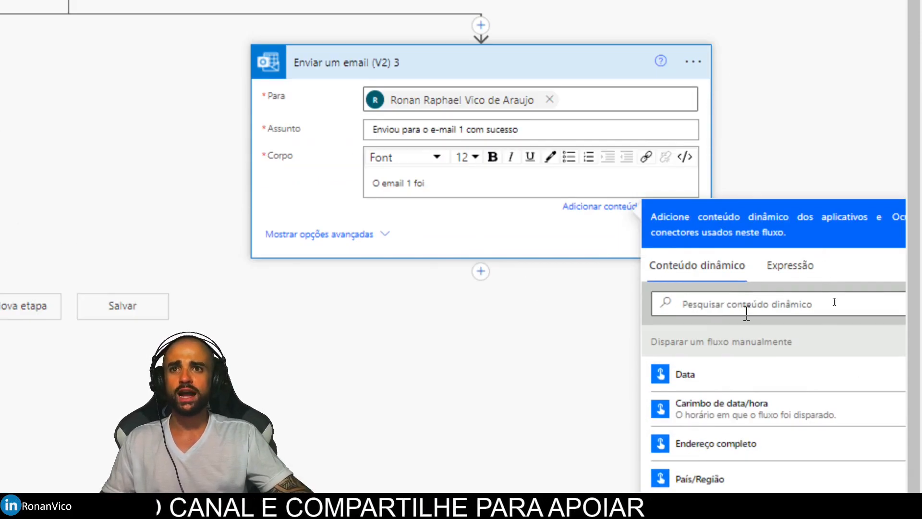
scroll(742, 385, "down", 2)
left_click(753, 389)
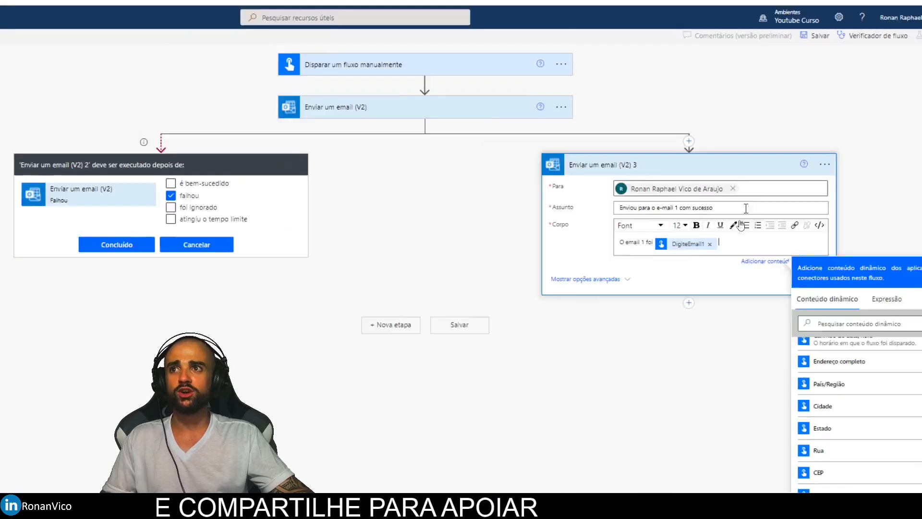
left_click(580, 379)
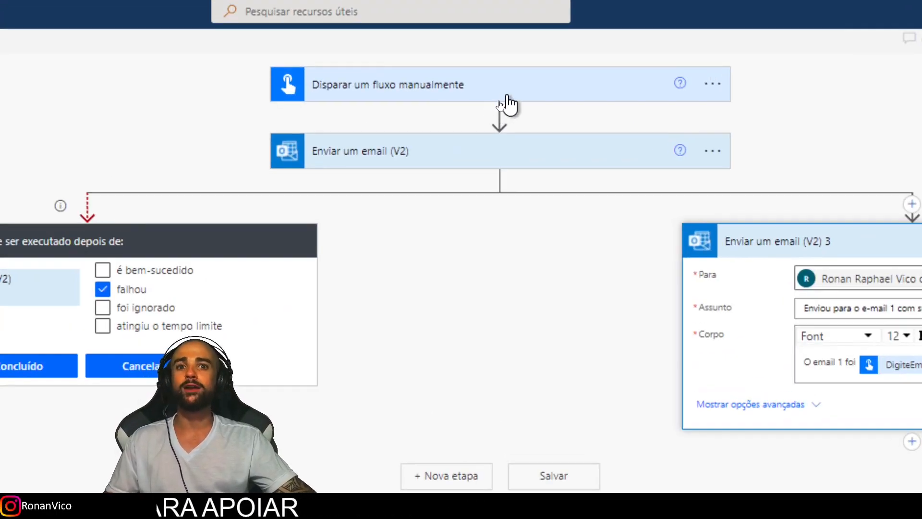
Expand the trigger and first email step, then confirm the second email's run-after-failure setting.
left_click(507, 96)
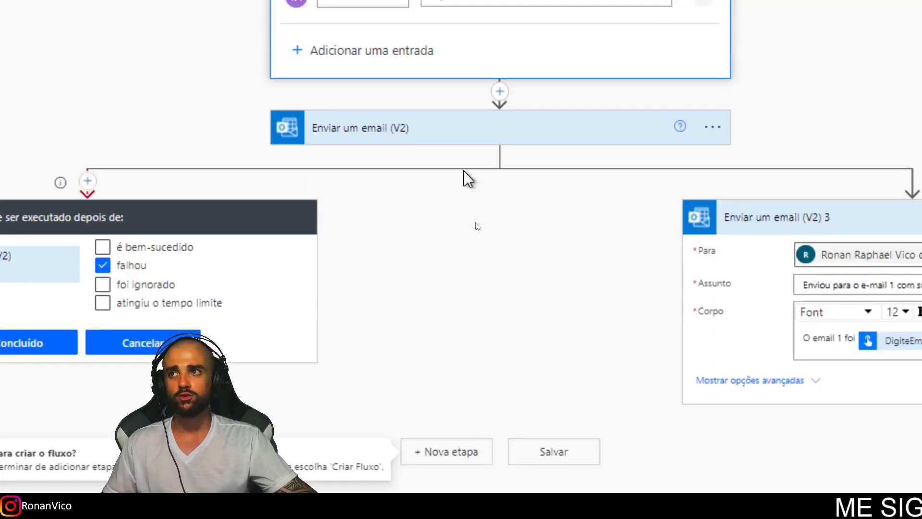
left_click(442, 129)
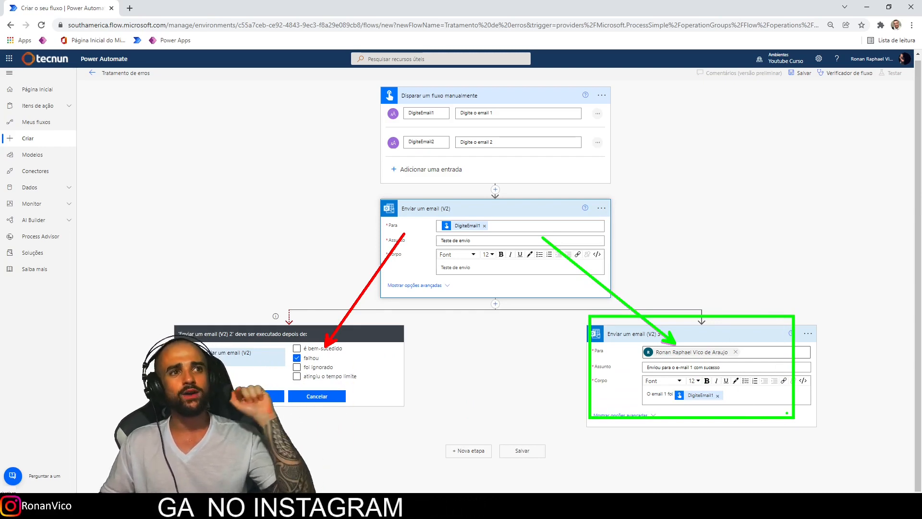
left_click(279, 396)
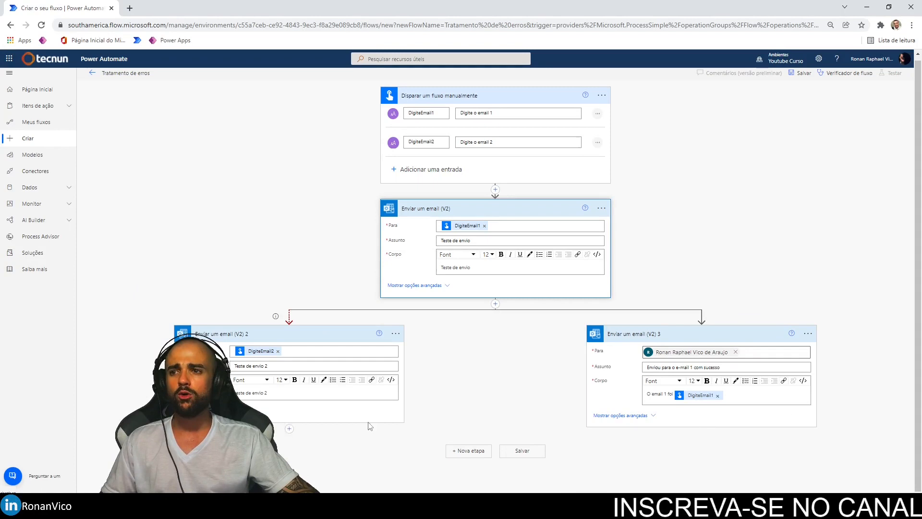
Add a fourth Outlook 'Enviar um email (V2)' action below the second email step.
left_click(714, 335)
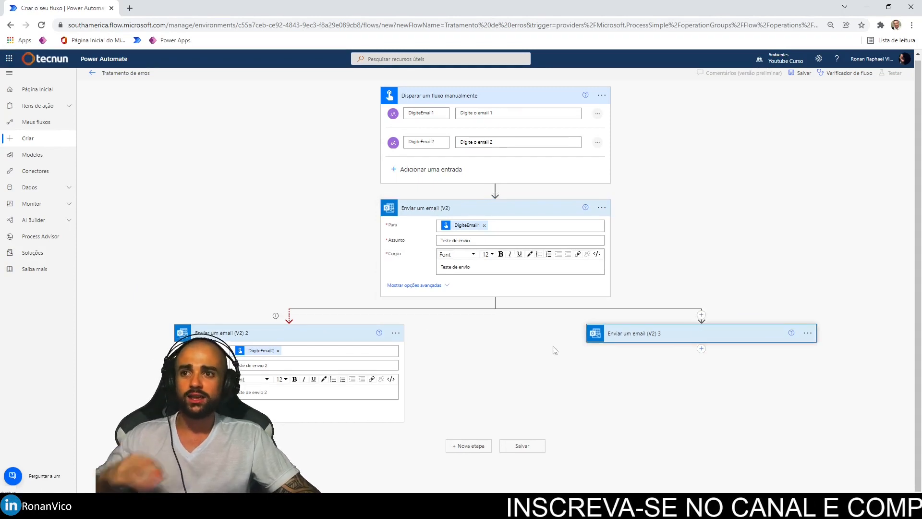
left_click(339, 339)
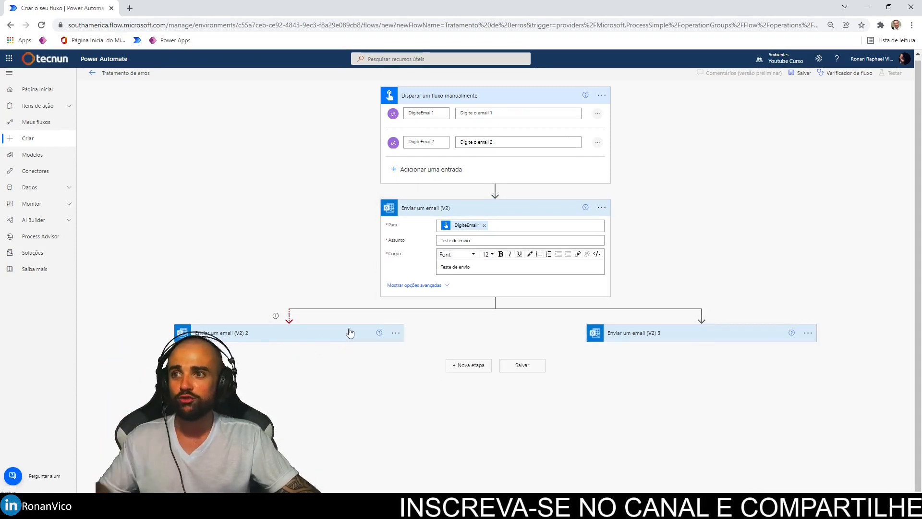
left_click(289, 348)
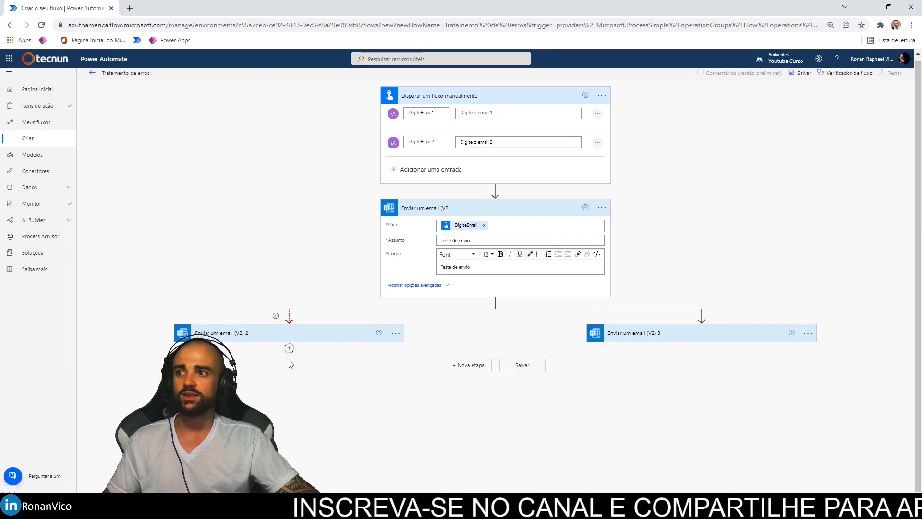
left_click(289, 360)
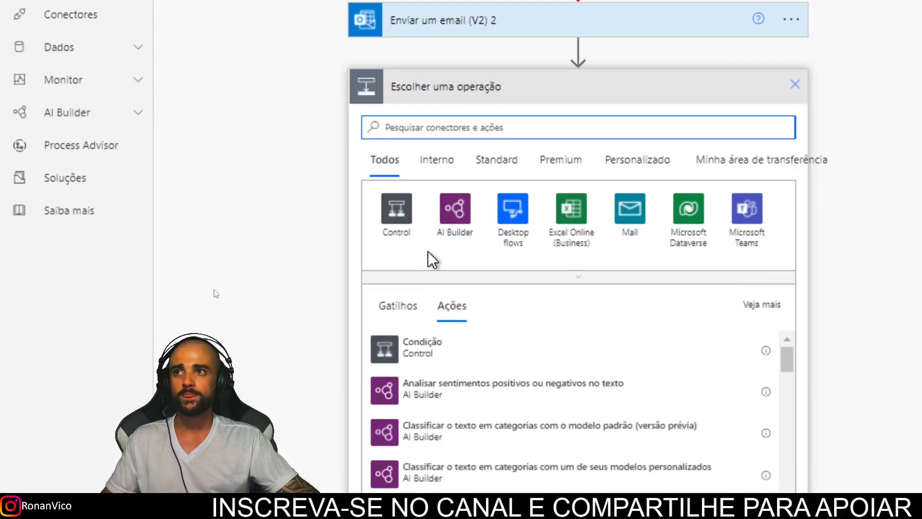
type("Ou")
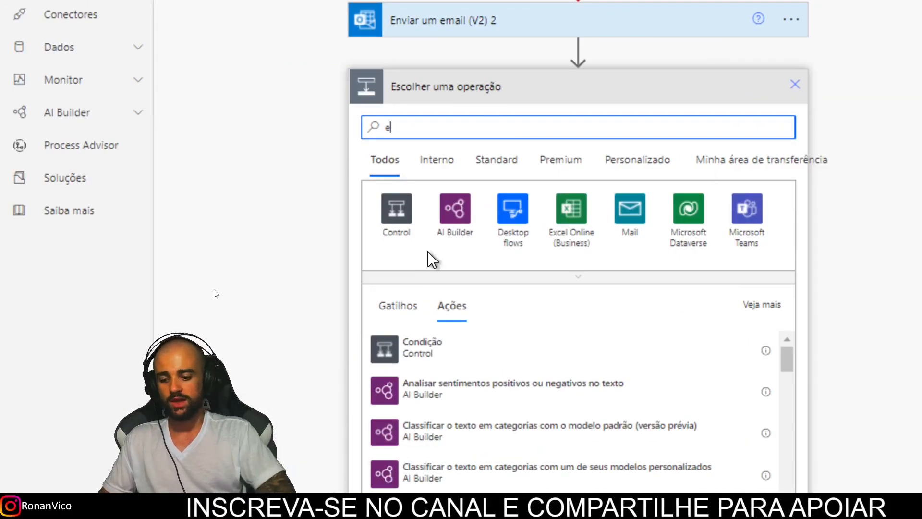
type("tlook")
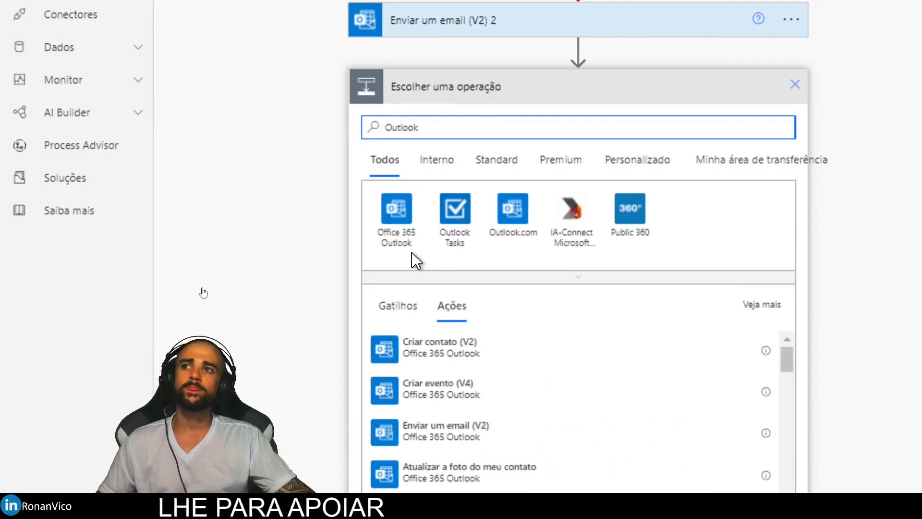
left_click(379, 229)
type("env")
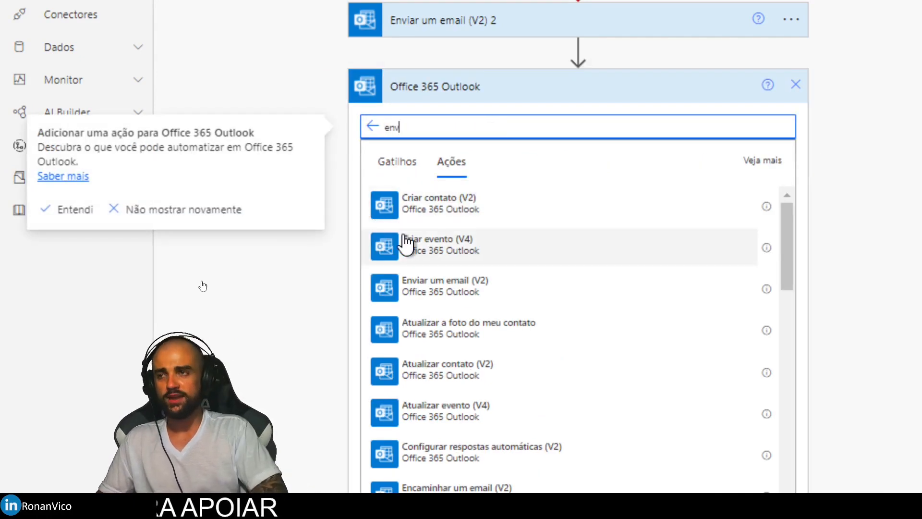
type("iar")
left_click(457, 206)
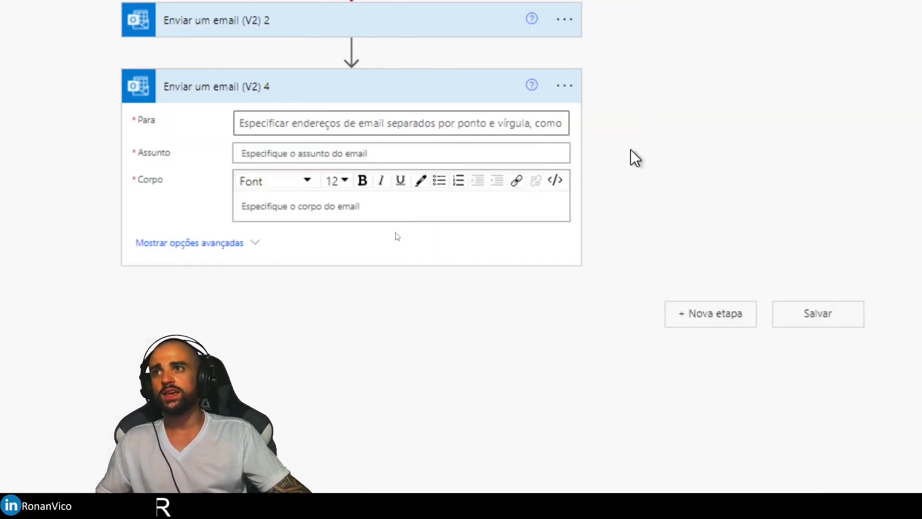
Set the fourth email to run only when the second email has 'falhou'.
left_click(564, 85)
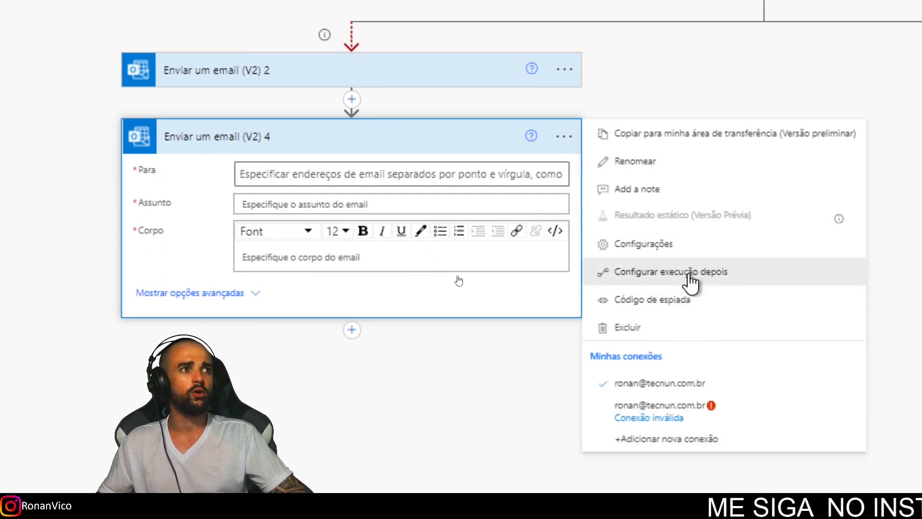
left_click(690, 274)
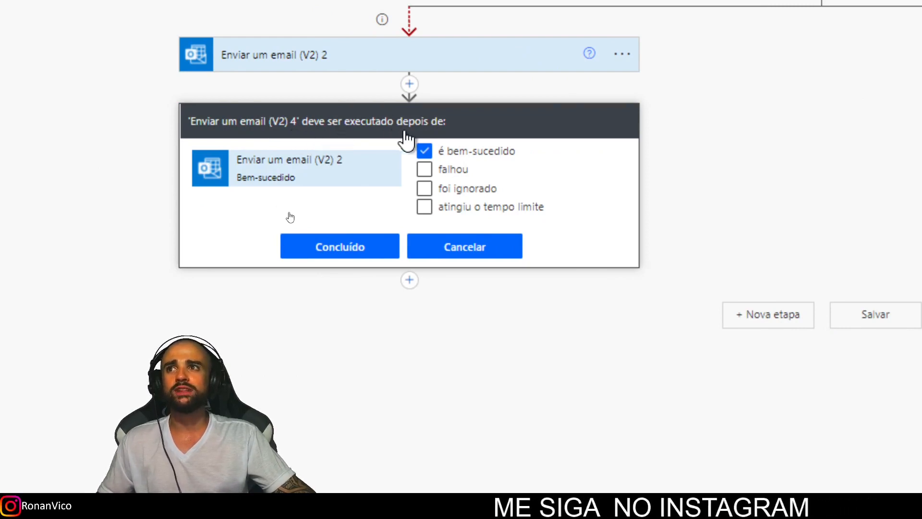
left_click(425, 150)
left_click(424, 170)
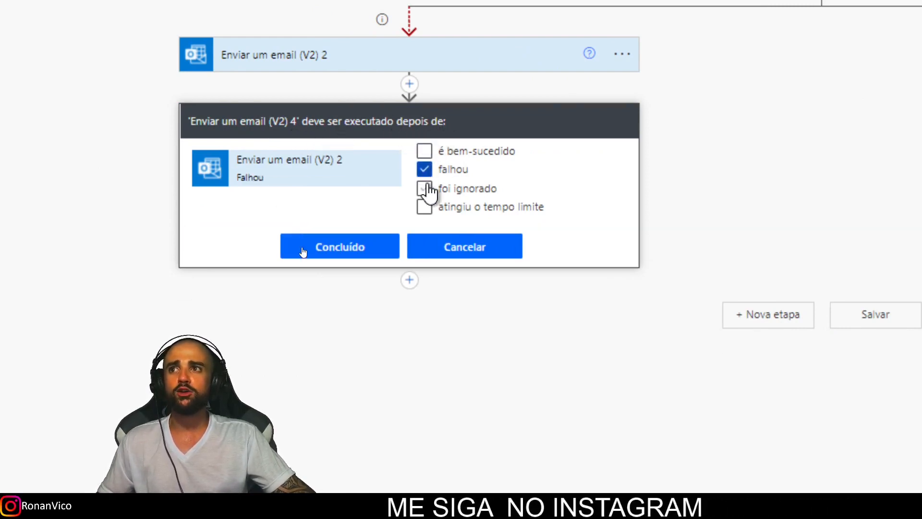
left_click(356, 252)
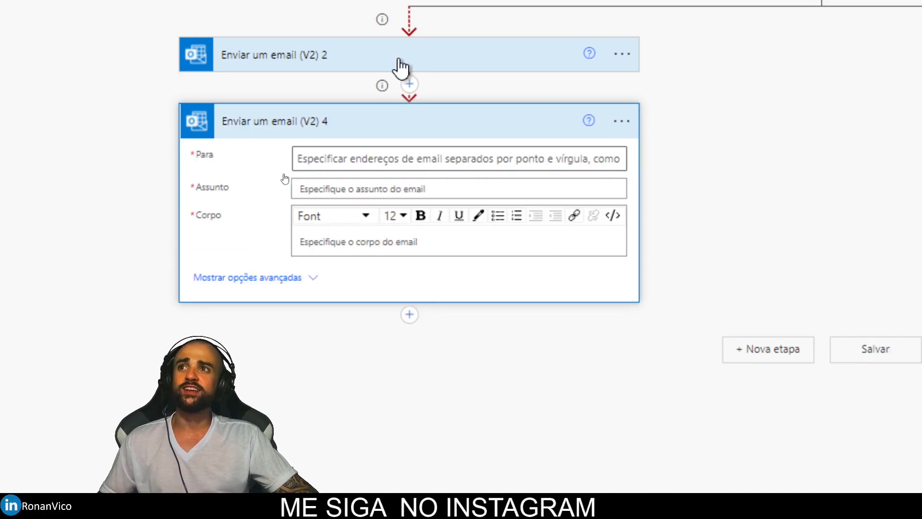
Choose the suggested recipient and set subject 'Ambos os 2 emails digitados FALHARAM'.
left_click(398, 218)
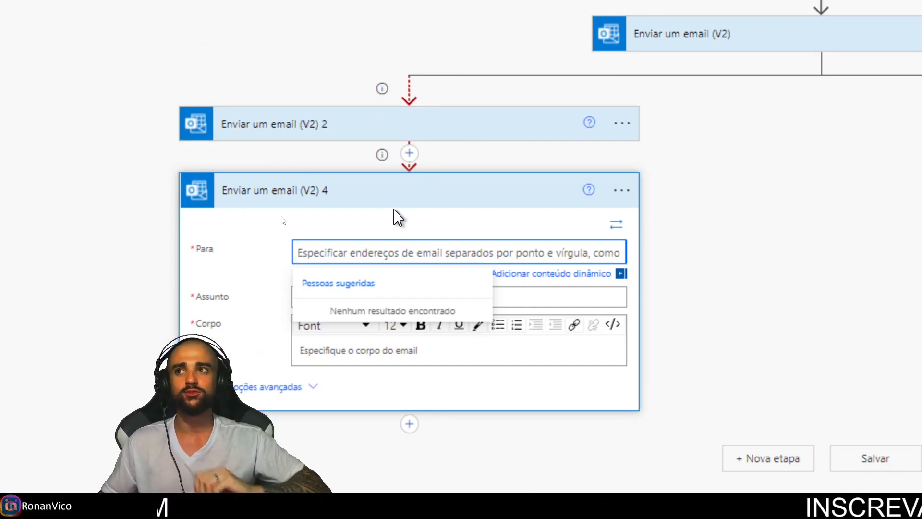
type("R")
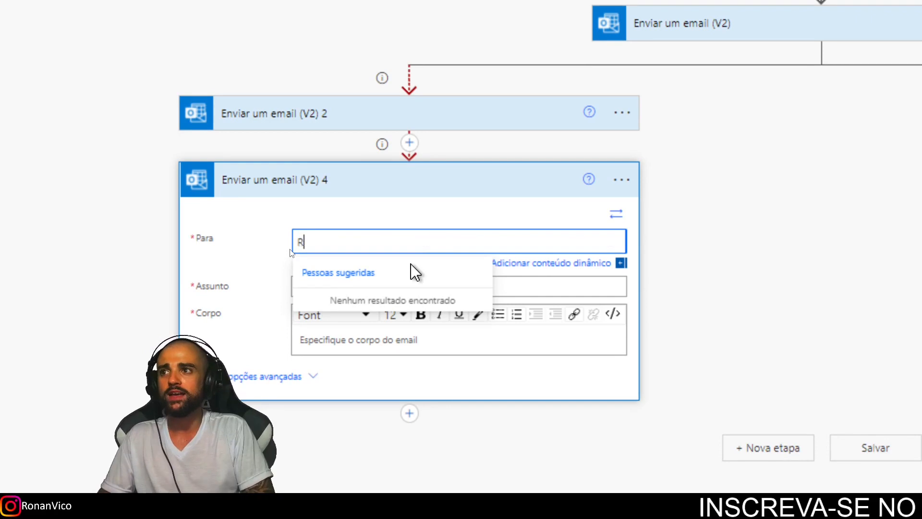
left_click(440, 309)
left_click(436, 287)
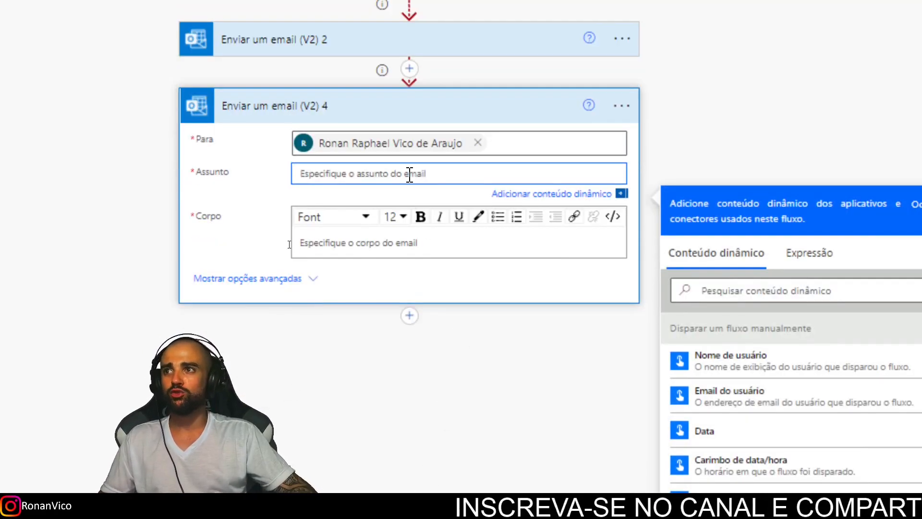
type("Ambos os 2 e")
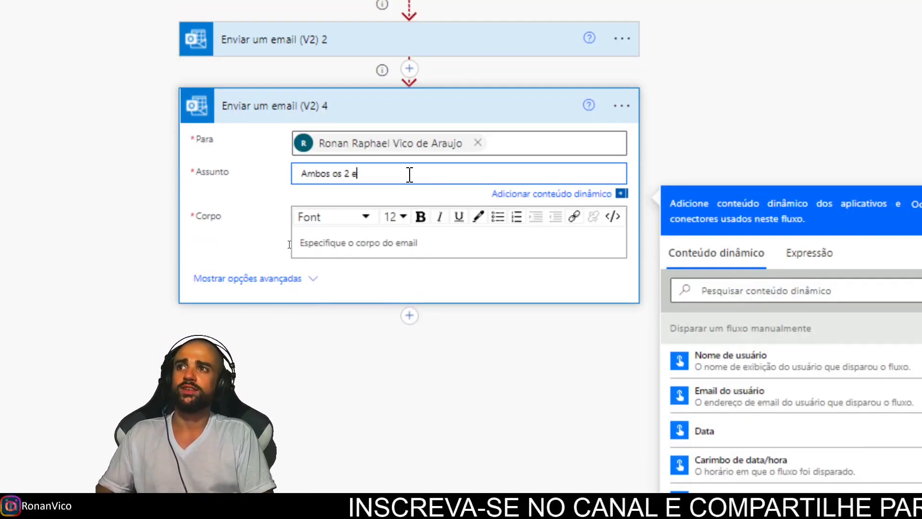
type("mails digitados FALHARAM")
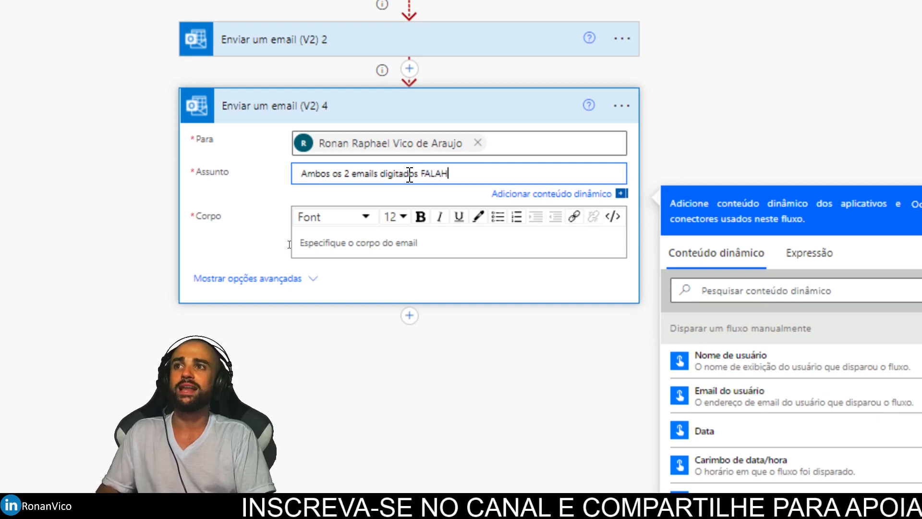
key("BackSpace")
key("BackSpace")
key("BackSpace")
key("BackSpace")
type("ARAM")
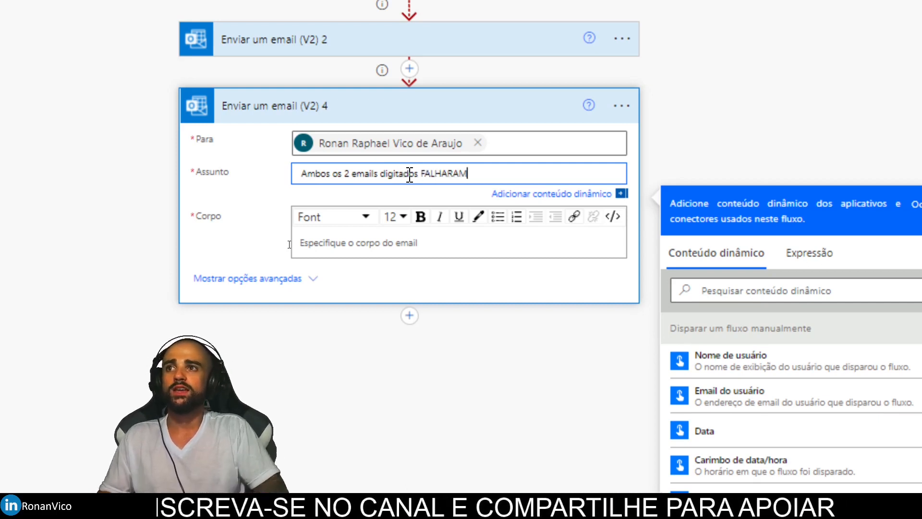
Write the body 'Os emails agbaiados' followed by the DigiteEmail1 and DigiteEmail2 values.
left_click(408, 239)
type("Os emails agbaixos não foram envi")
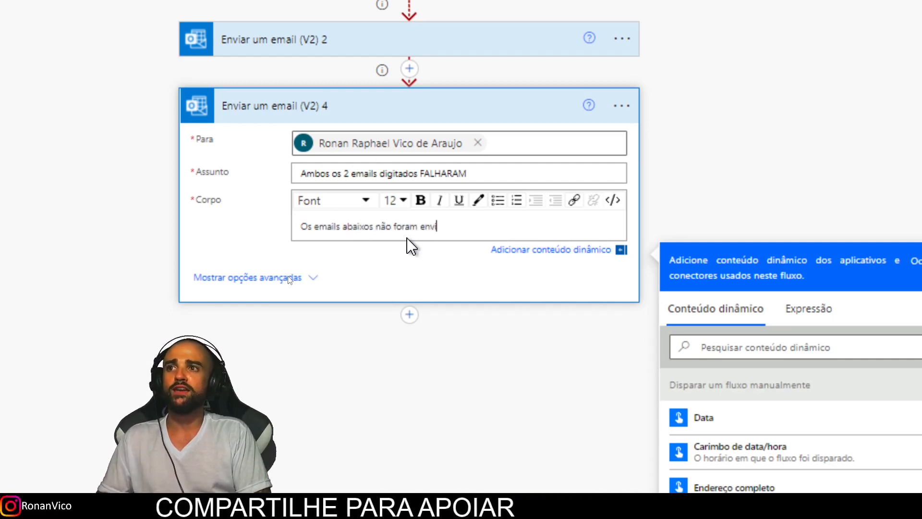
type("ados")
key("Return")
scroll(490, 428, "down", 5)
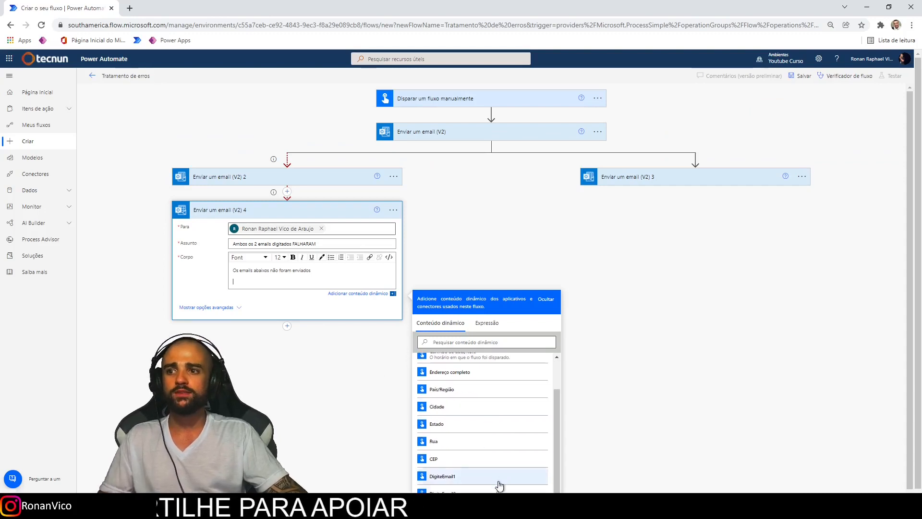
left_click(484, 475)
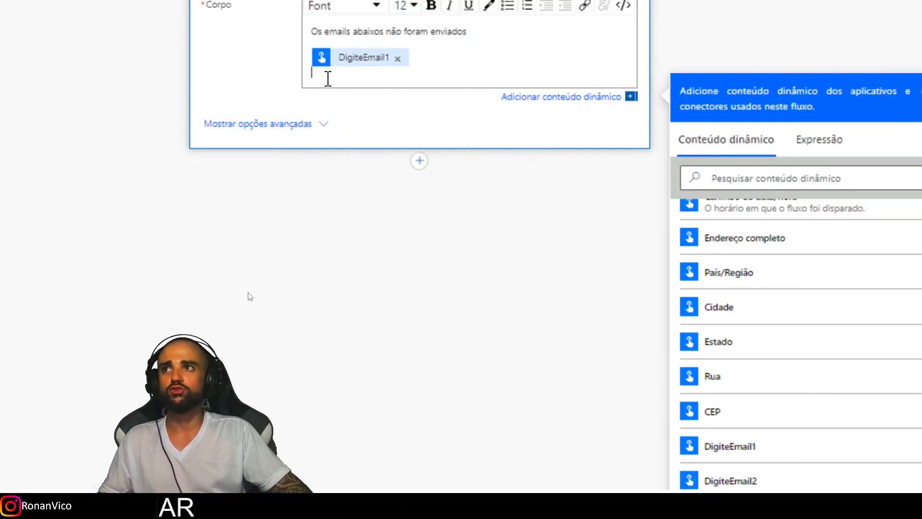
left_click(726, 482)
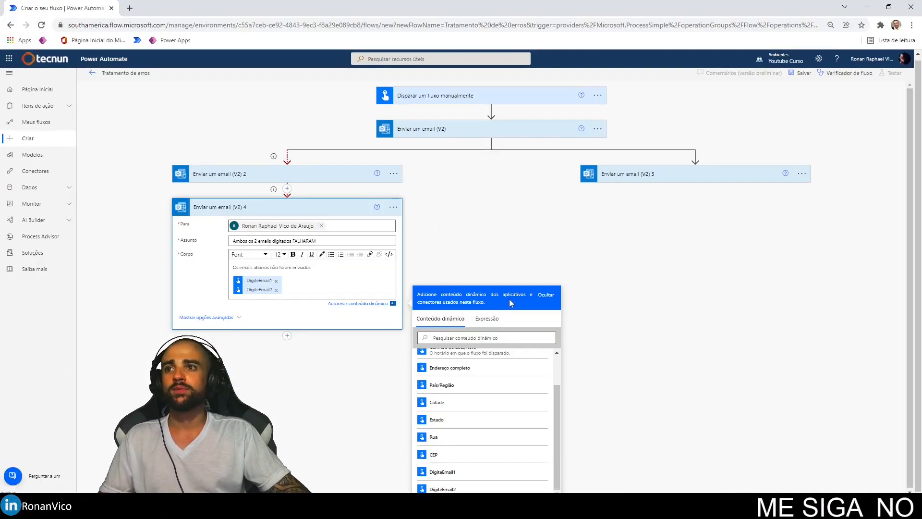
left_click(545, 294)
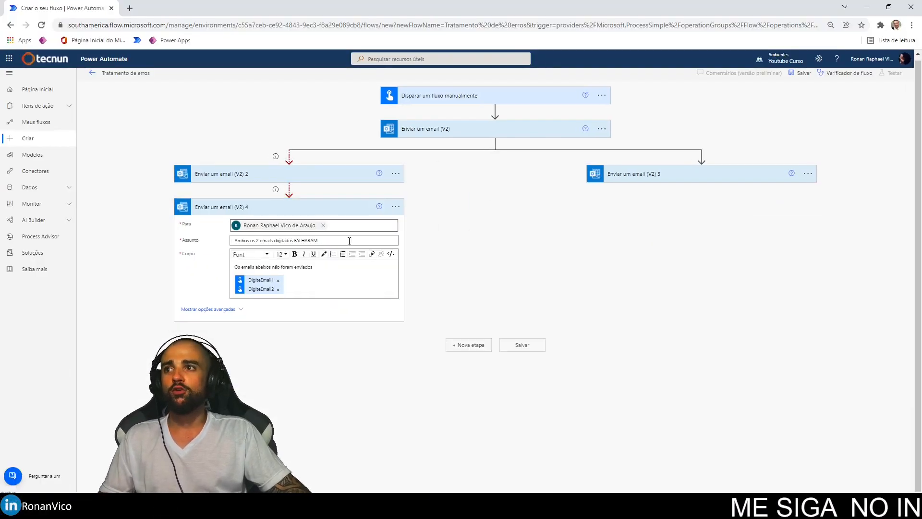
Collapse the 'Enviar um email (V2) 4' failure notification step.
left_click(322, 209)
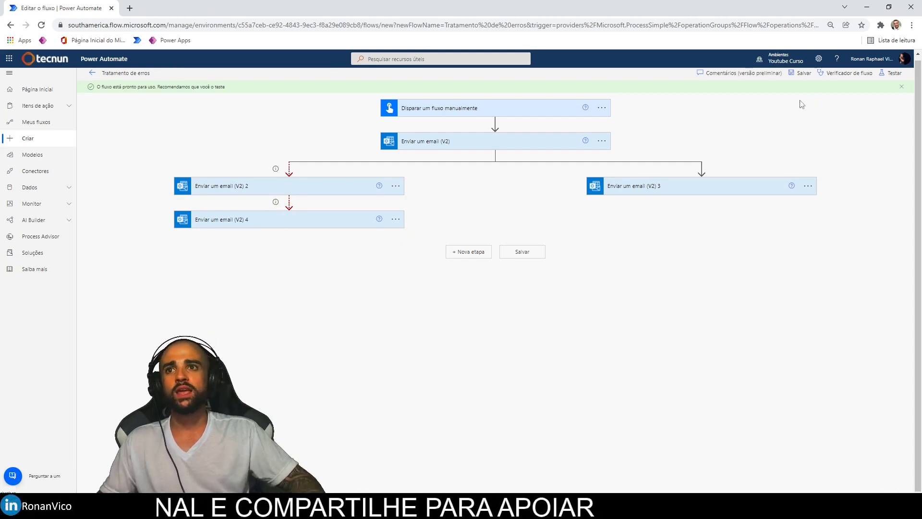
Rename the first email step and the second to 'tentativa de envio para o email 2 caso o email 1 falhe'.
left_click(602, 141)
left_click(627, 168)
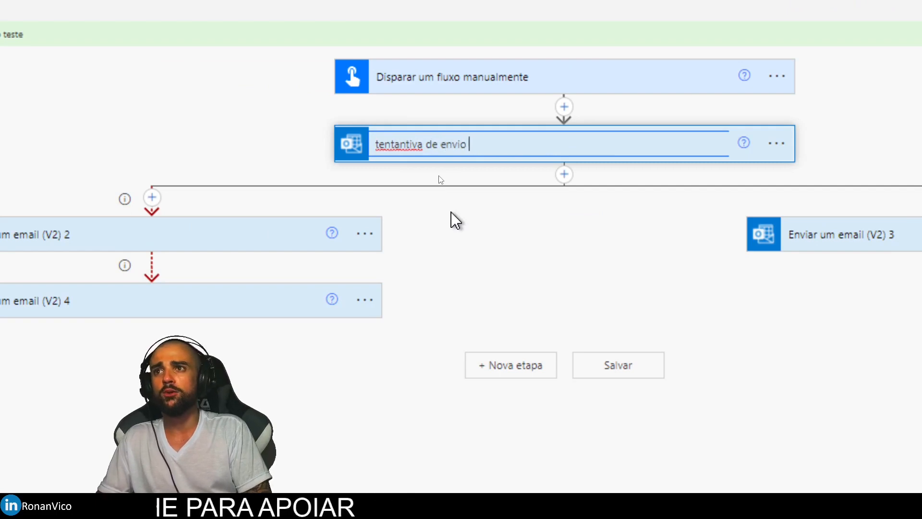
left_click(365, 234)
left_click(434, 283)
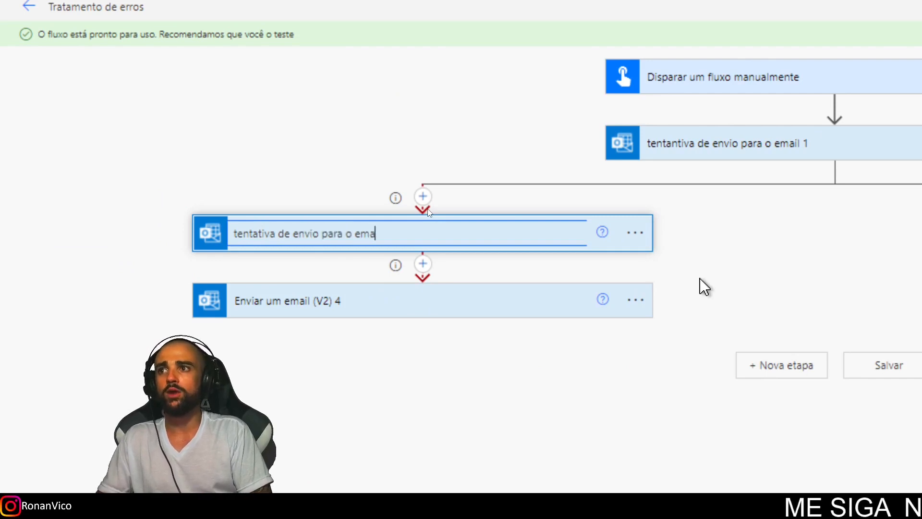
type("tentativa de envio para o email 2 caso o email 1 falhe")
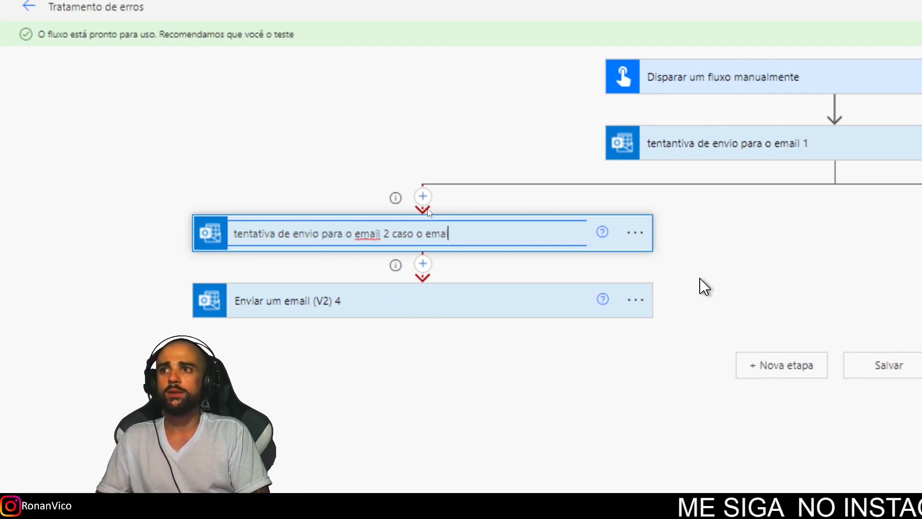
key("Return")
Rename the fourth email step 'notificando a mim mesmo que os 2 emails falharam' and start renaming the third.
left_click(636, 299)
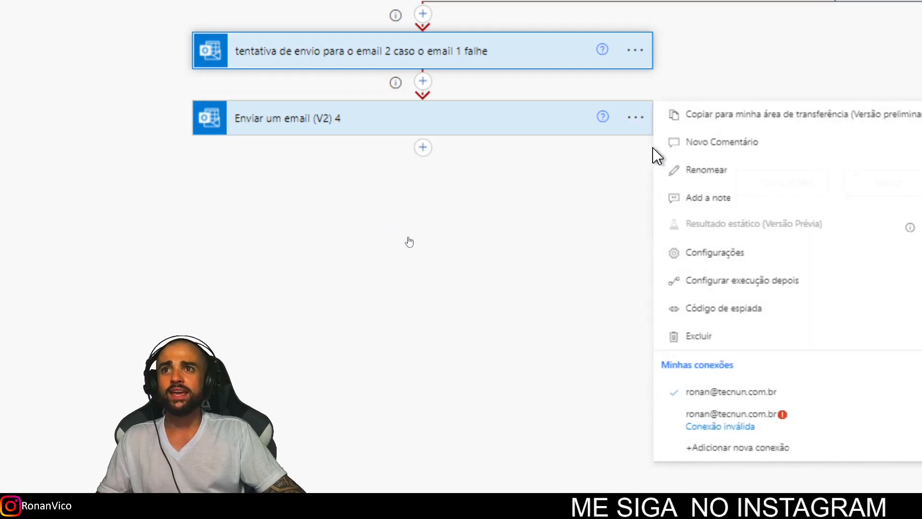
left_click(700, 364)
type("notif")
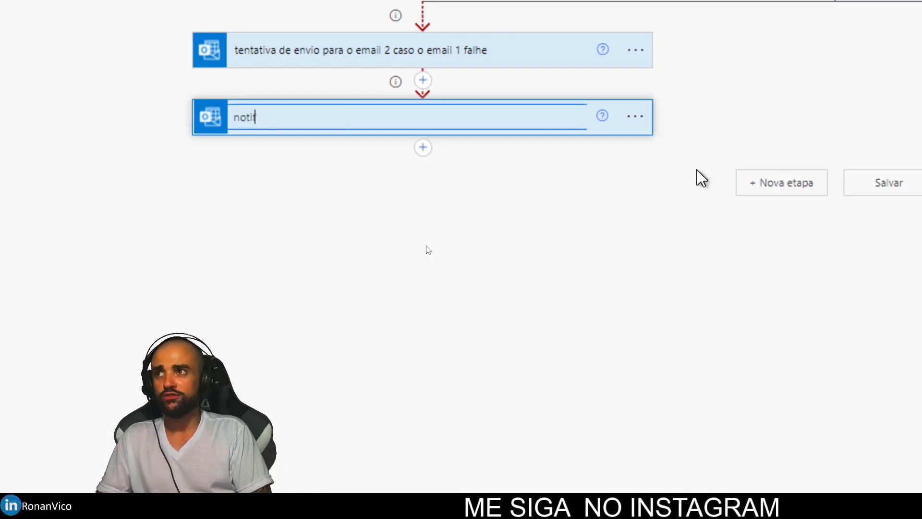
type("icando a mim mesmo que os 2 emais")
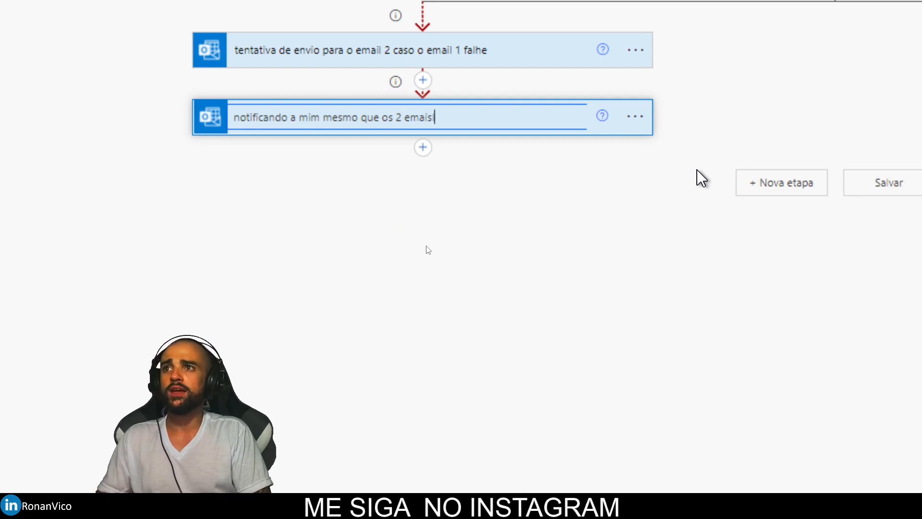
key("BackSpace")
type("ls fa")
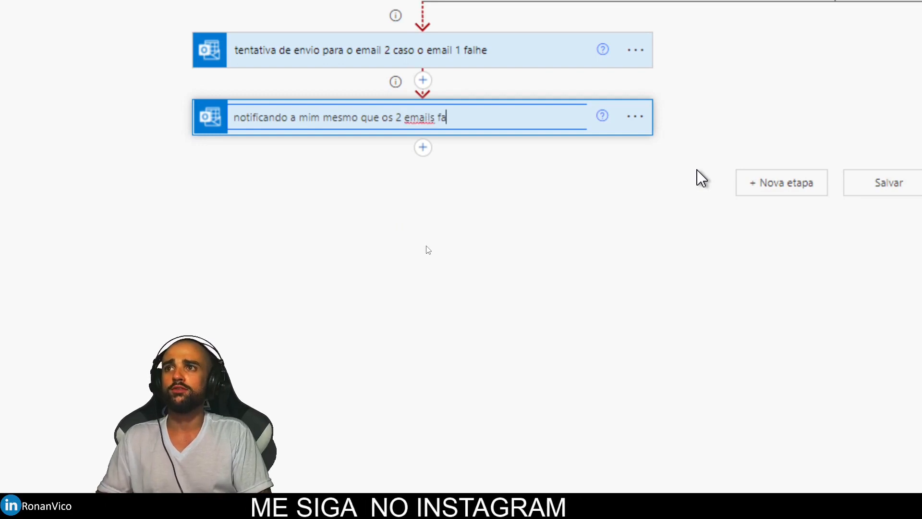
type("lharam")
left_click(783, 131)
left_click(673, 173)
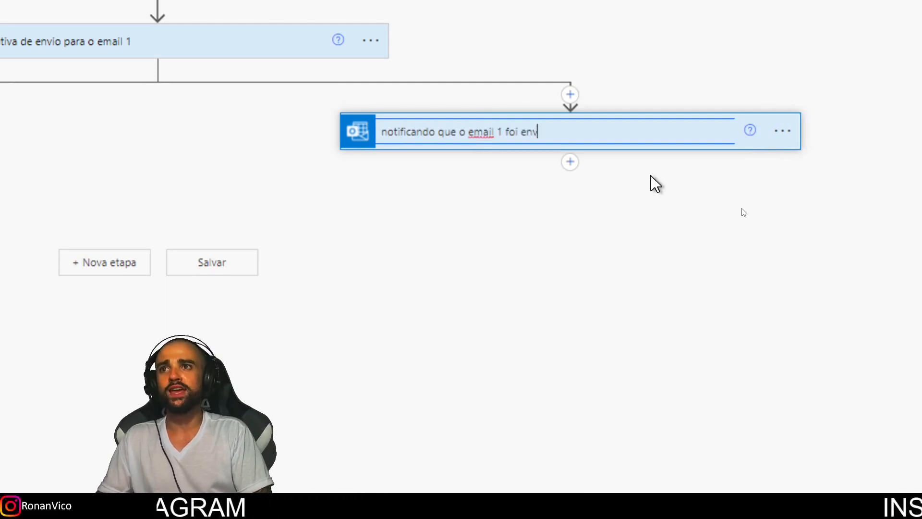
Confirm the third email step's name 'notificando que o email 1 foi enviado com sucesso'.
left_click(539, 210)
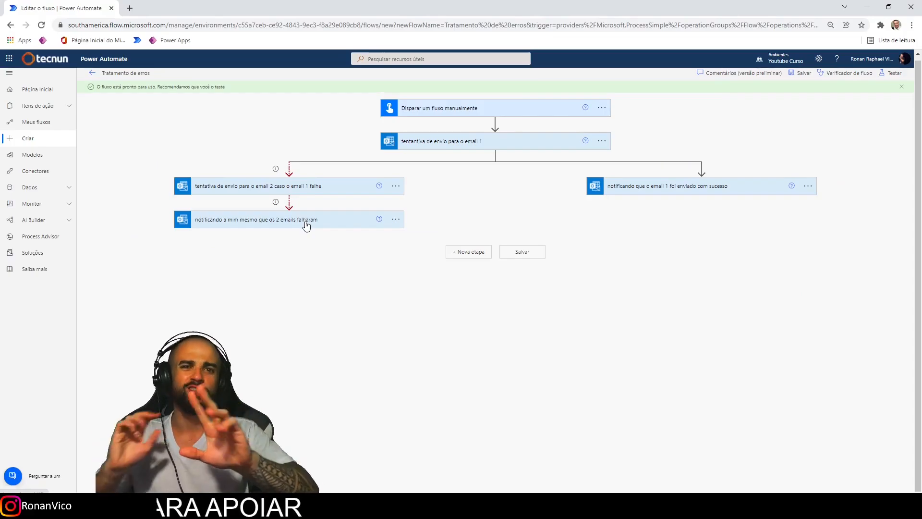
Save the flow and start a manually triggered test run.
left_click(306, 224)
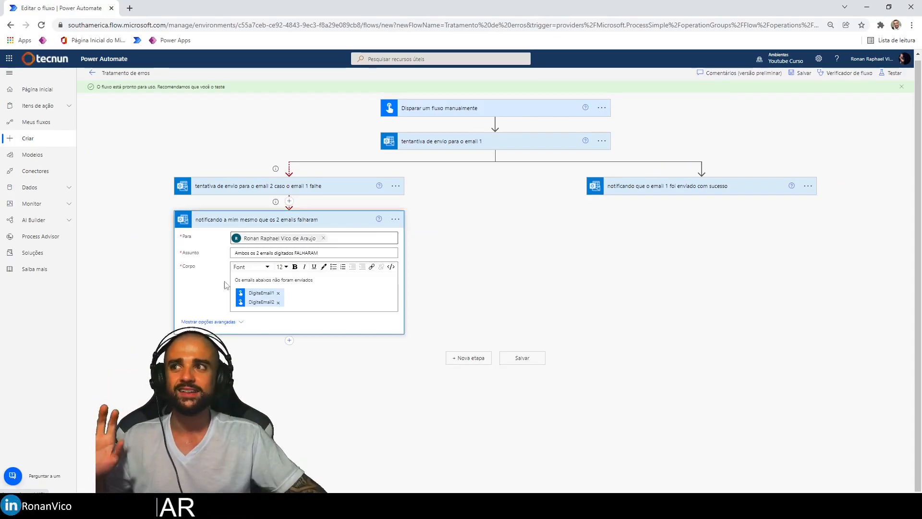
left_click(887, 77)
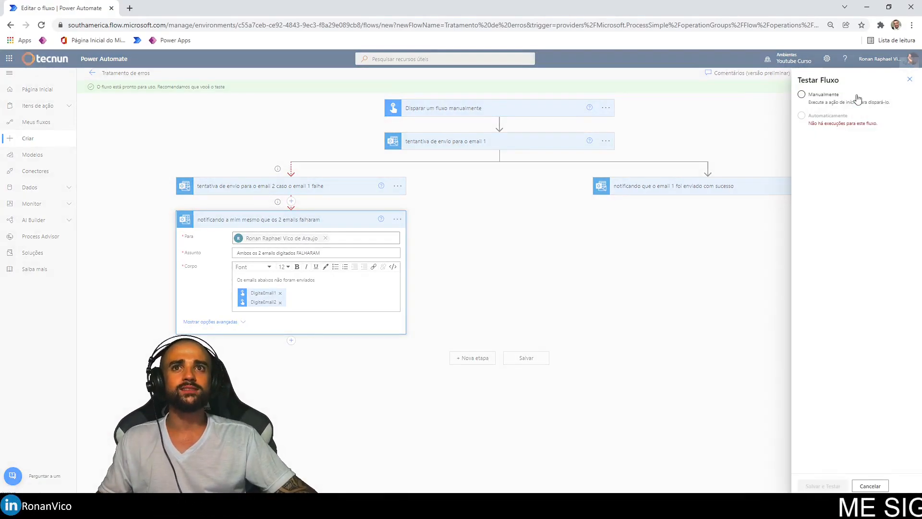
left_click(816, 486)
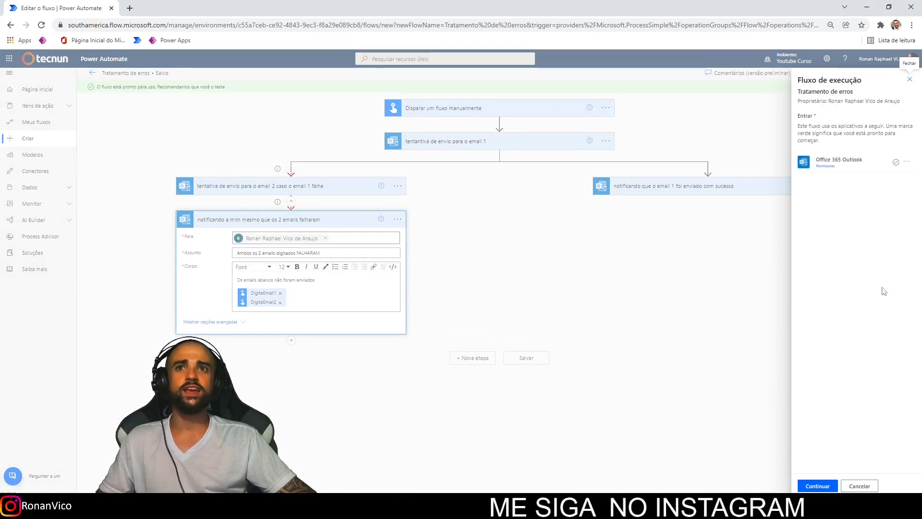
left_click(819, 485)
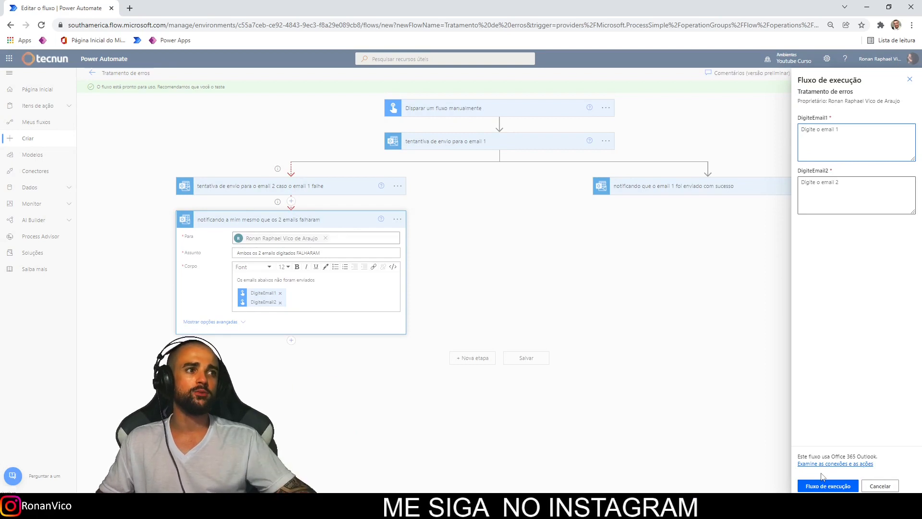
left_click(846, 486)
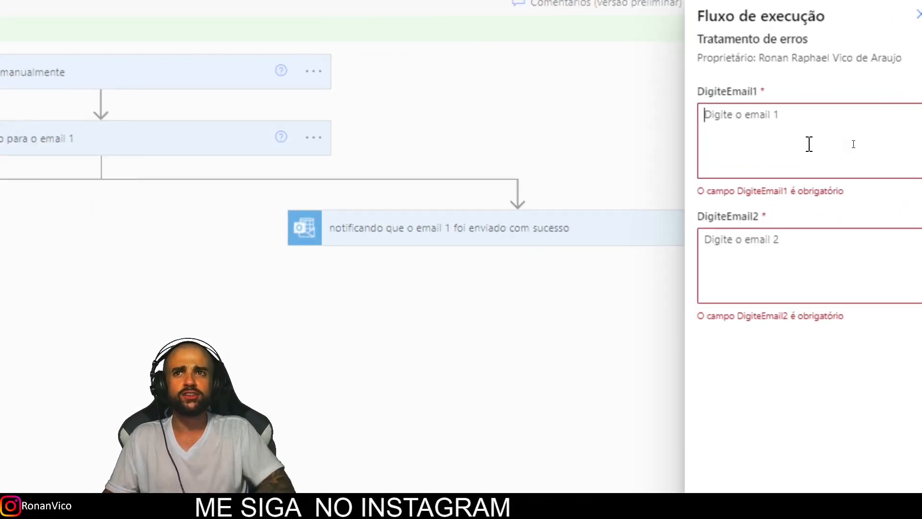
Run the test with 'abacaxi' as DigiteEmail1 and 'banana' as DigiteEmail2.
left_click(809, 144)
type("aba")
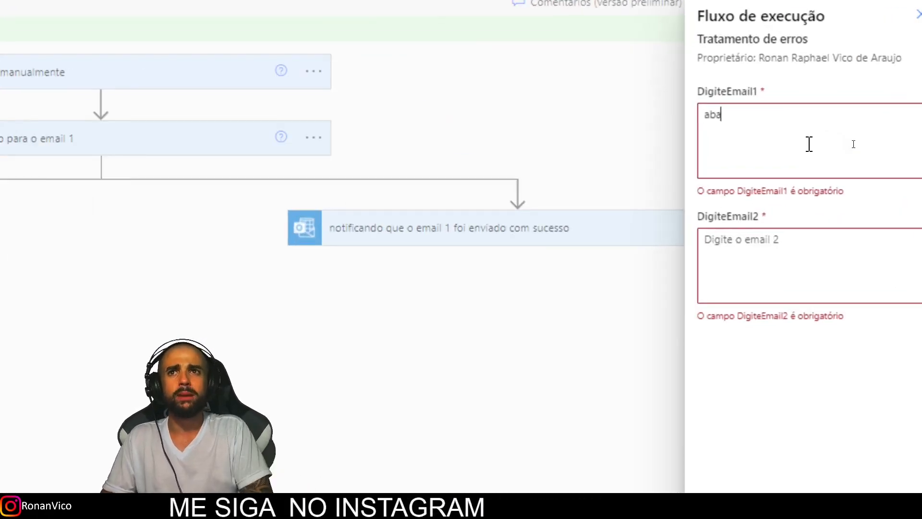
type("caxi")
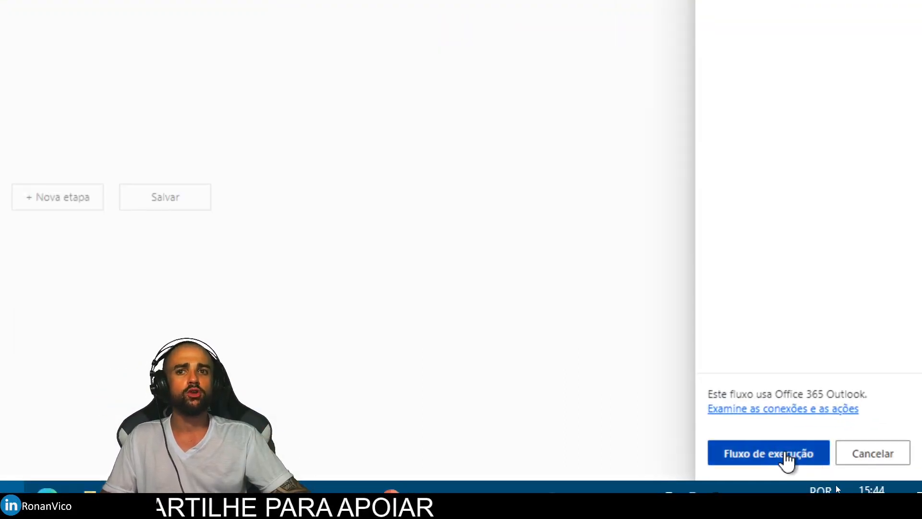
left_click(788, 459)
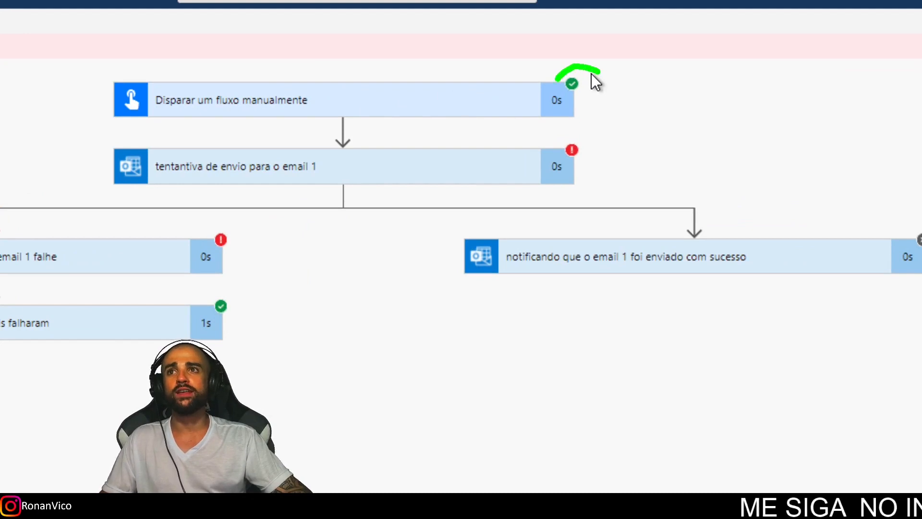
Review the failed run's error details, then highlight the abacaxi and banana lines in the notification email.
left_click_drag(599, 72, 557, 79)
left_click_drag(121, 133, 590, 197)
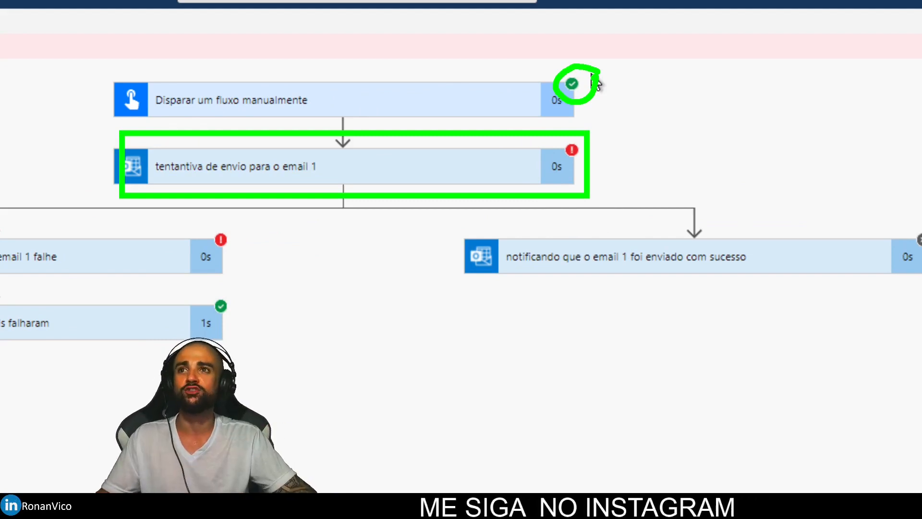
key("Escape")
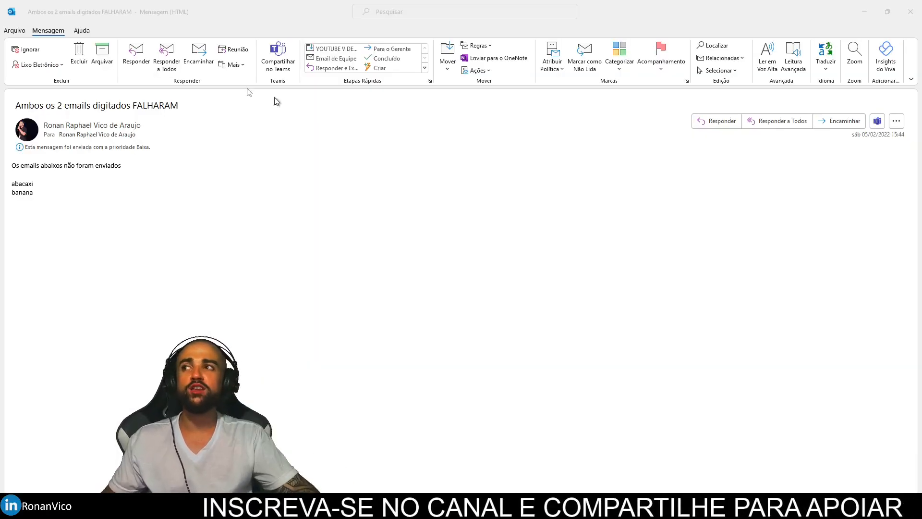
left_click_drag(6, 164, 112, 169)
left_click_drag(120, 270, 15, 218)
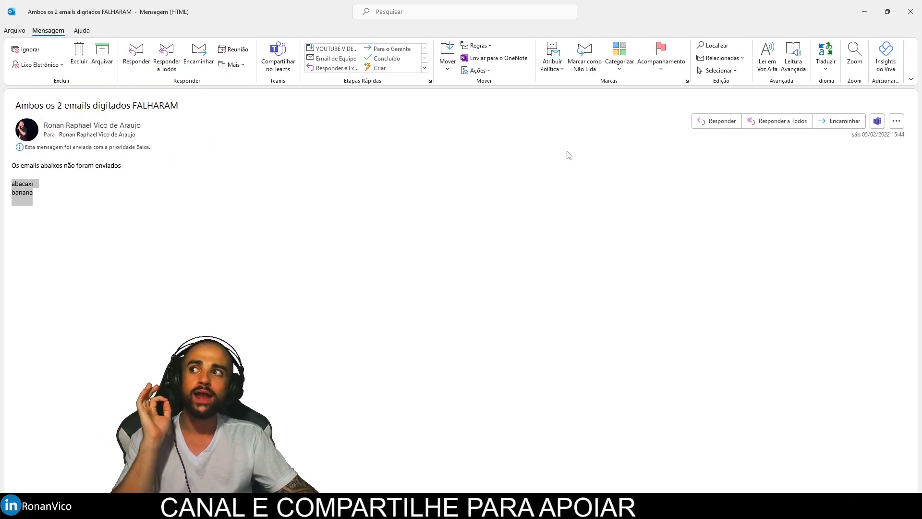
Close the 'Ambos os 2 emails digitados FALHARAM' message in Outlook.
left_click(910, 12)
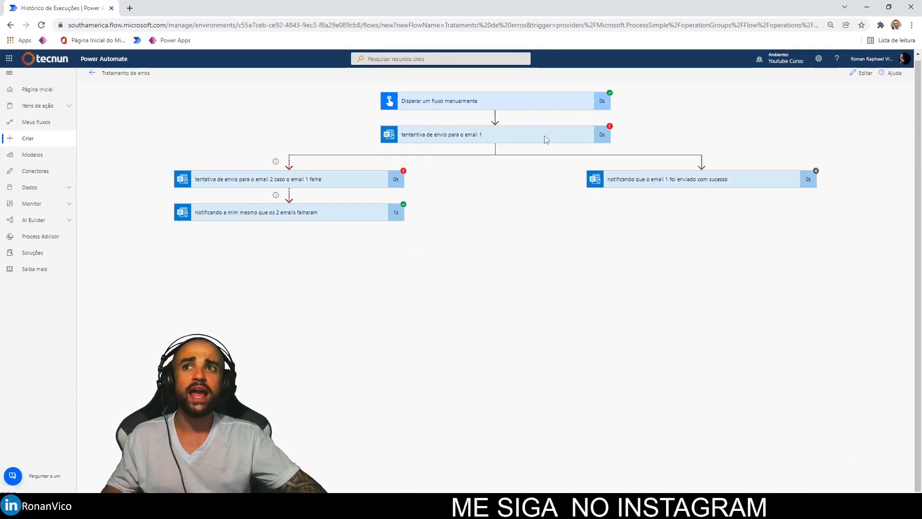
Run a manual test with a valid address as DigiteEmail1 and 'abacaxi' as DigiteEmail2.
left_click(863, 73)
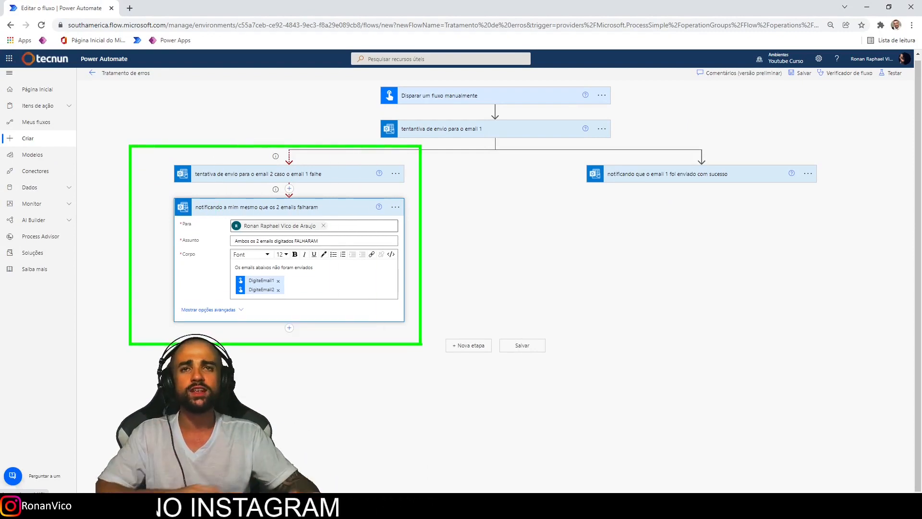
left_click(894, 74)
left_click(813, 486)
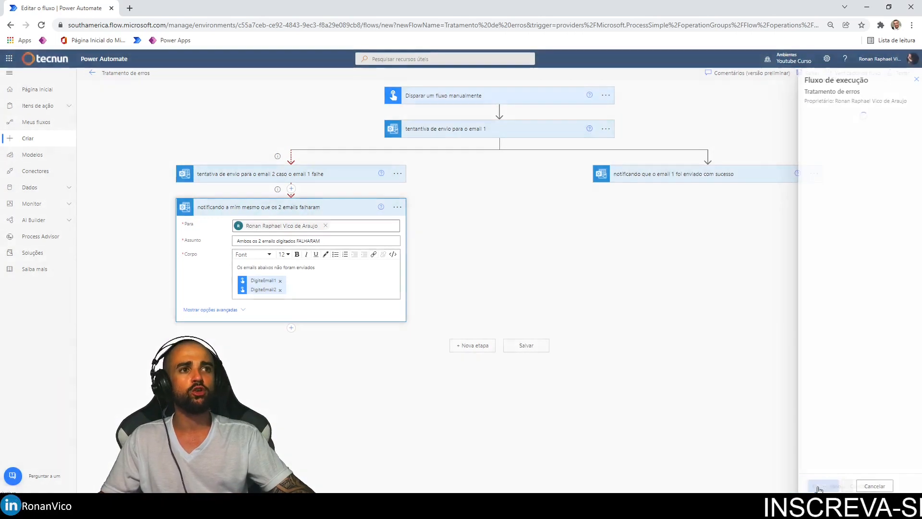
left_click(822, 144)
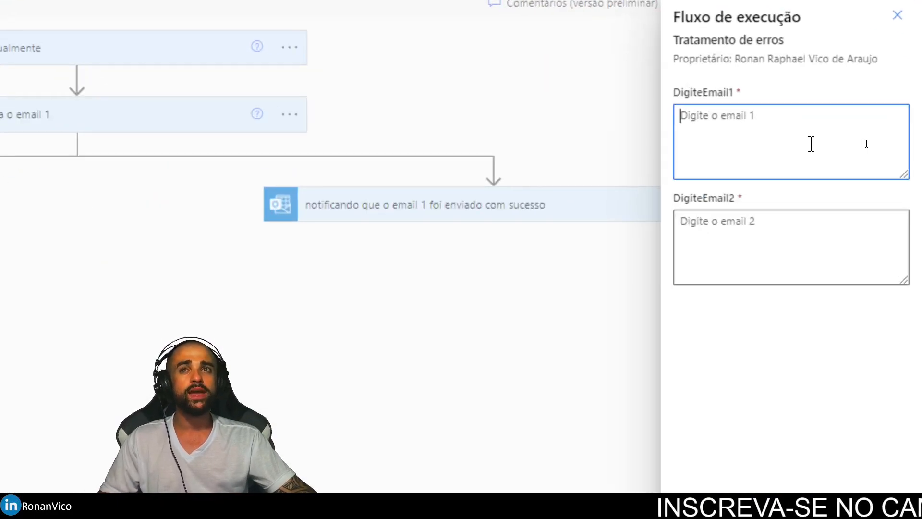
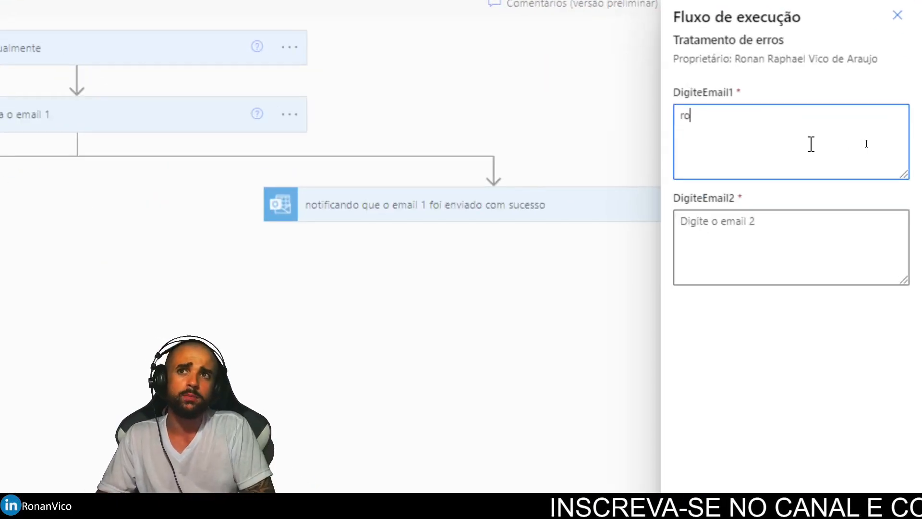
key("Tab")
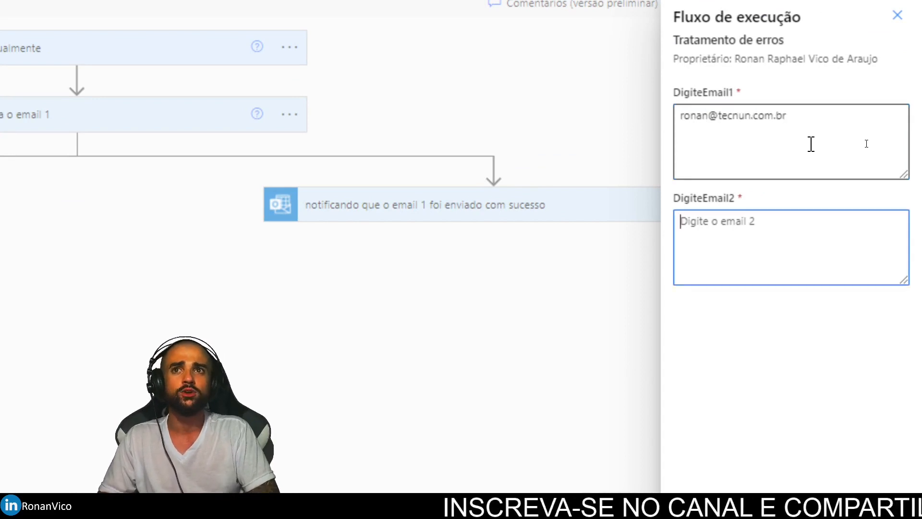
type("abacaxi")
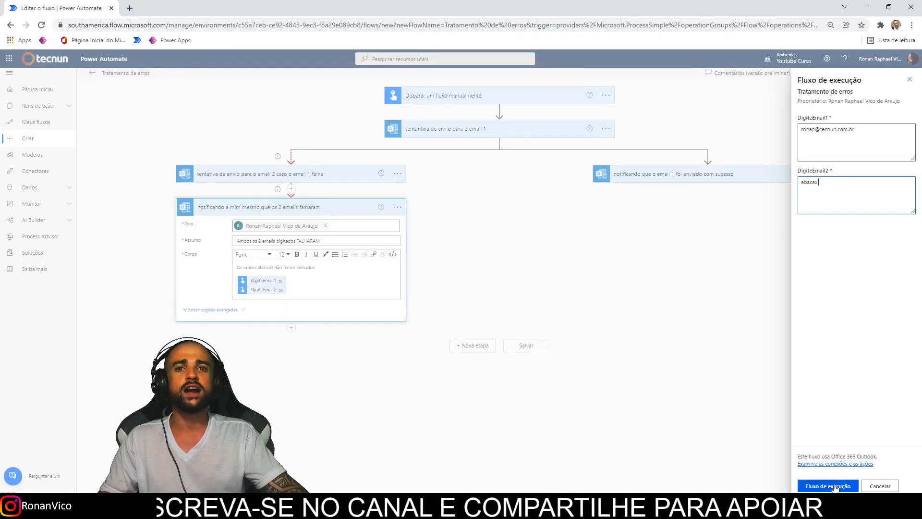
left_click(835, 486)
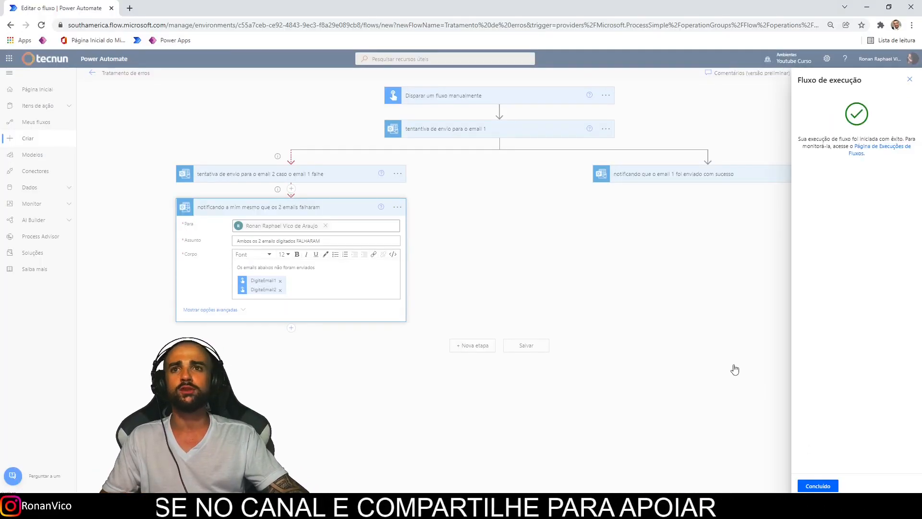
left_click(819, 485)
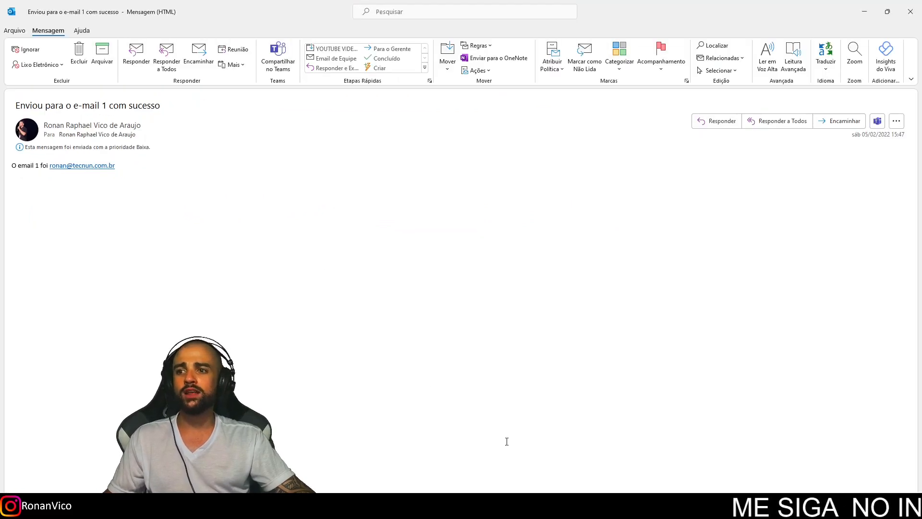
Leave the email-1 success message and return to the Power Automate run history.
key("alt+Tab")
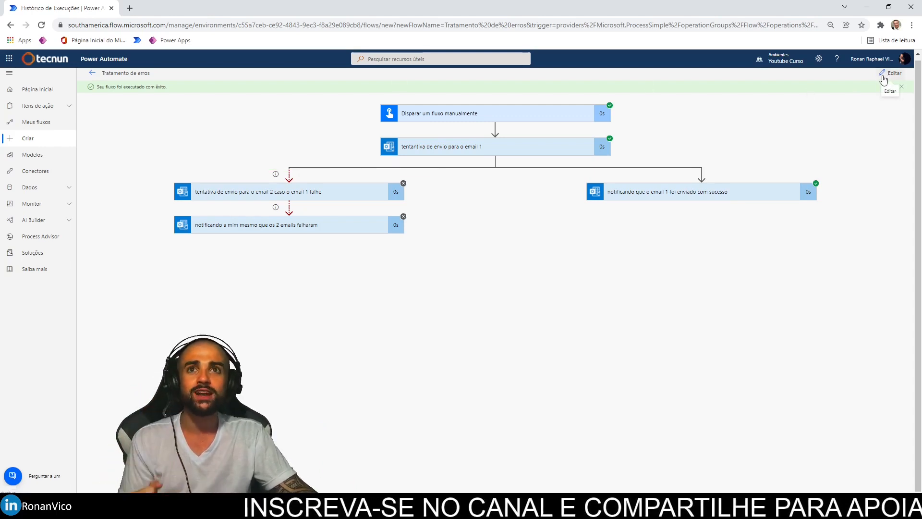
Add a Compor (Operação de Dados) step below the both-emails-failed notification step.
left_click(884, 77)
left_click(284, 207)
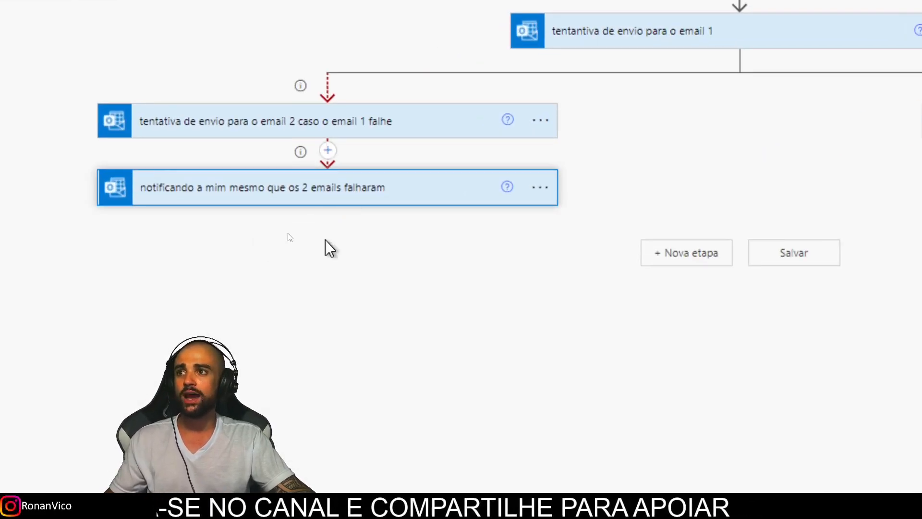
left_click(330, 249)
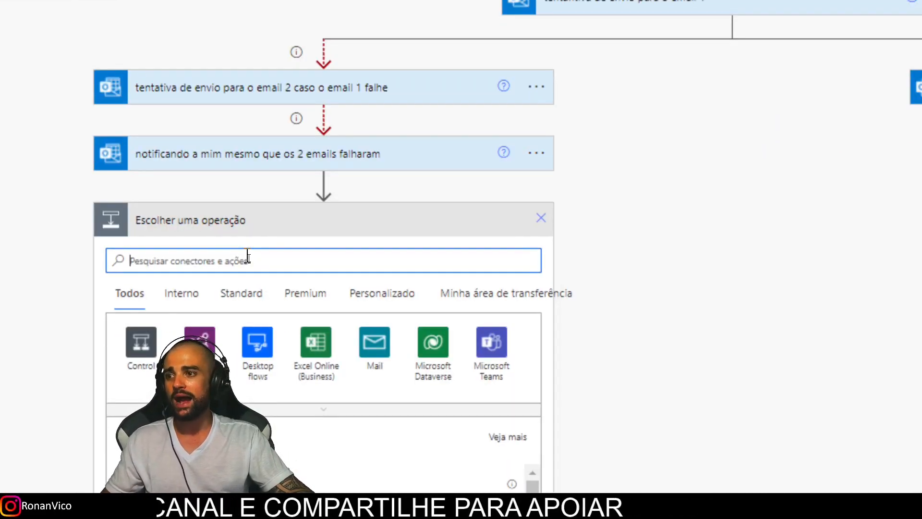
type("compor")
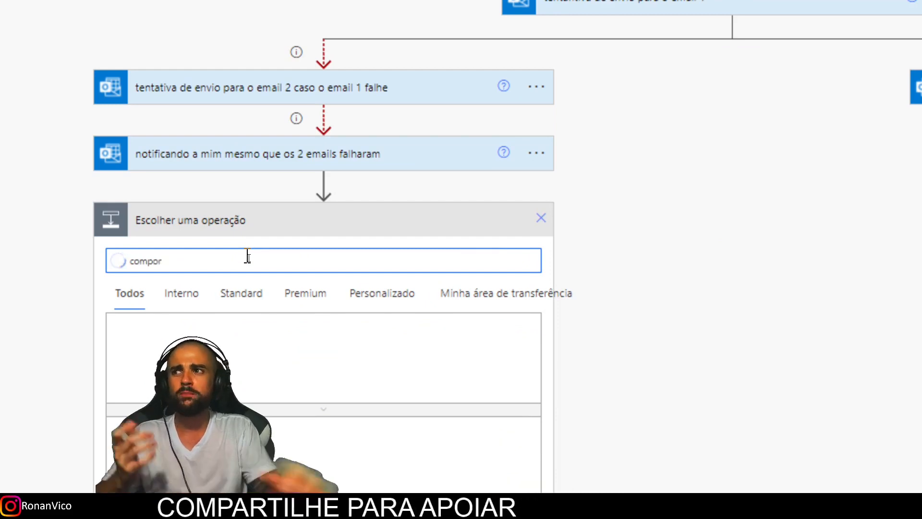
left_click(143, 351)
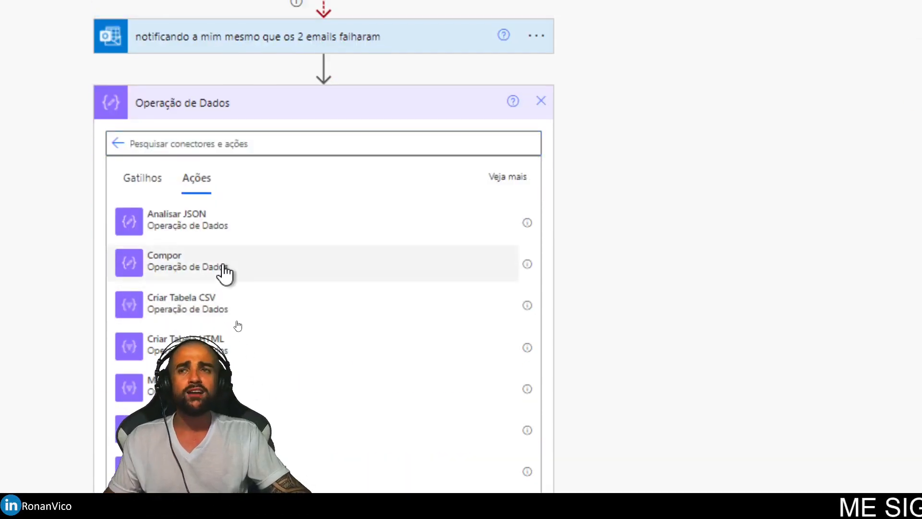
left_click(222, 312)
Set Compor's input to 'CHEGOU AQUI!' and run it only when the notification step 'foi ignorado'.
left_click(291, 140)
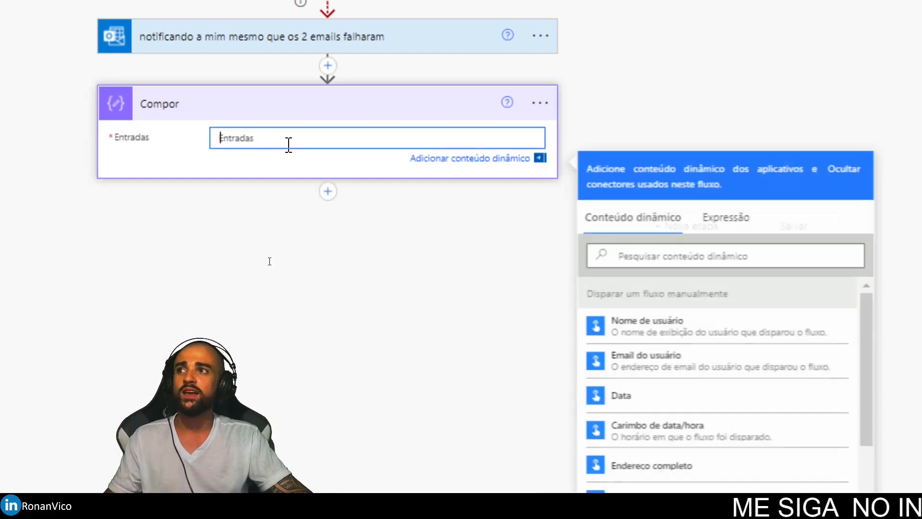
type("CHEGOU AQUI!")
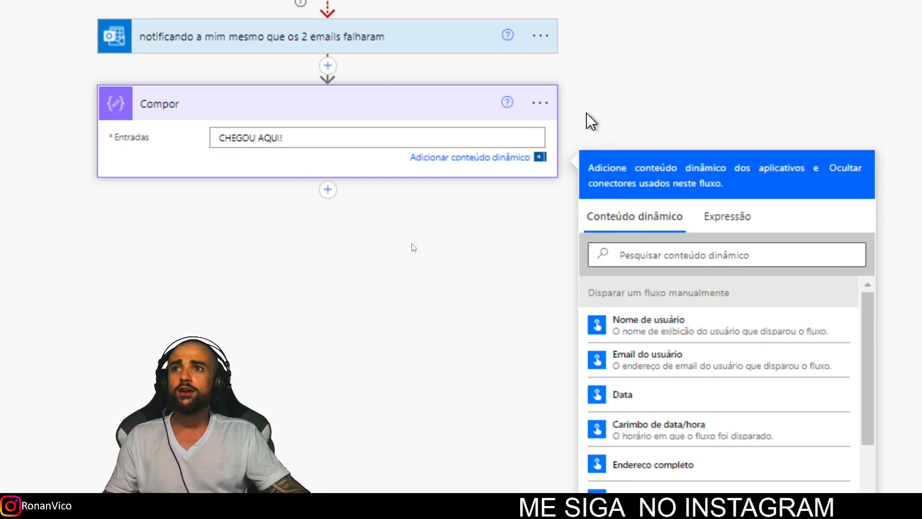
left_click(540, 103)
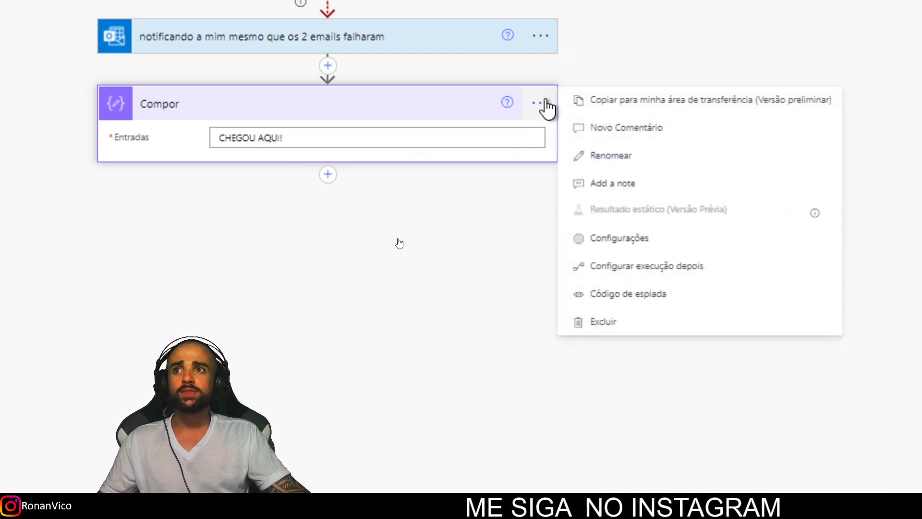
left_click(637, 268)
left_click(392, 134)
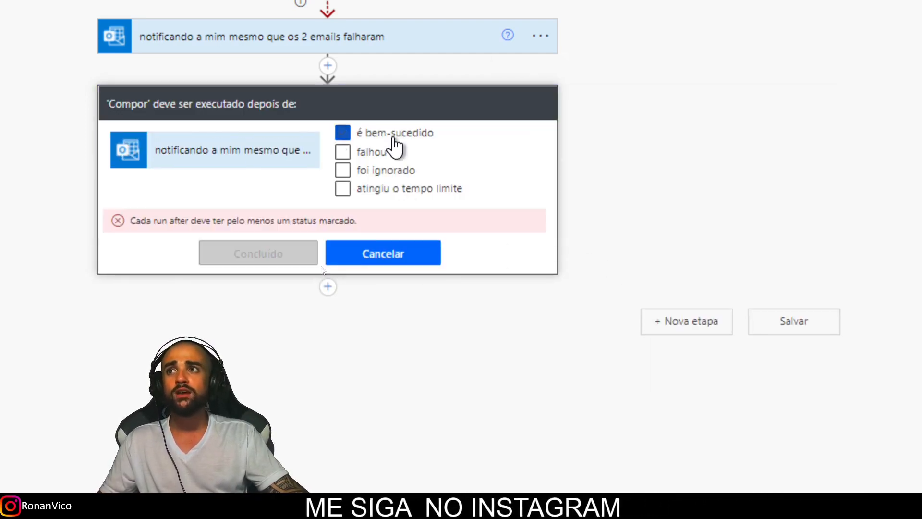
left_click(395, 170)
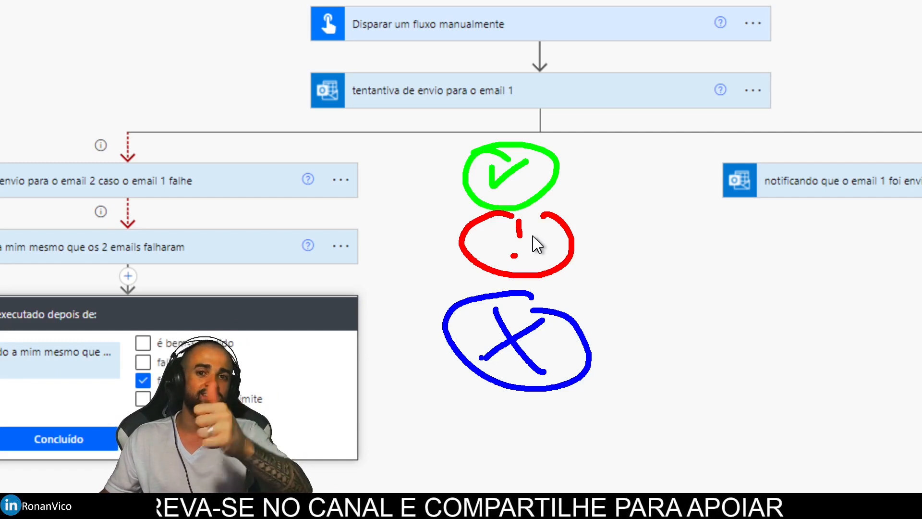
key("Escape")
key("ctrl+4")
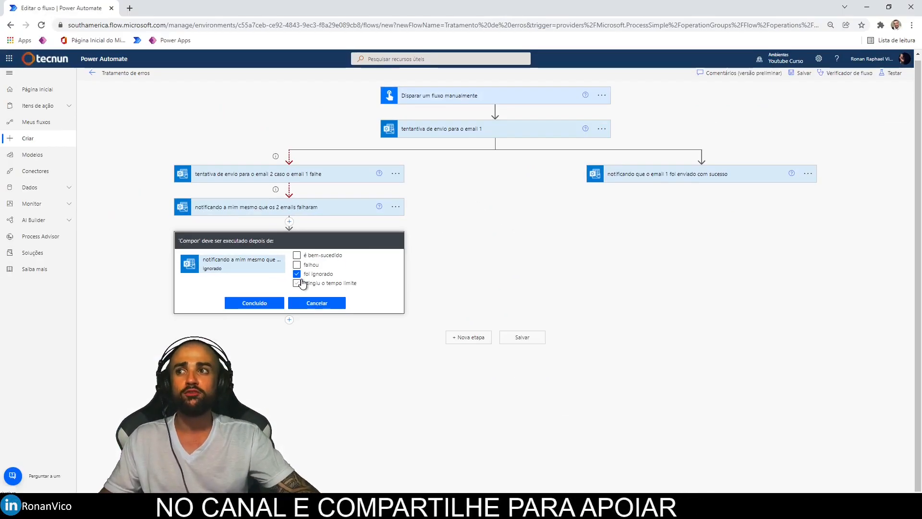
key("ctrl+4")
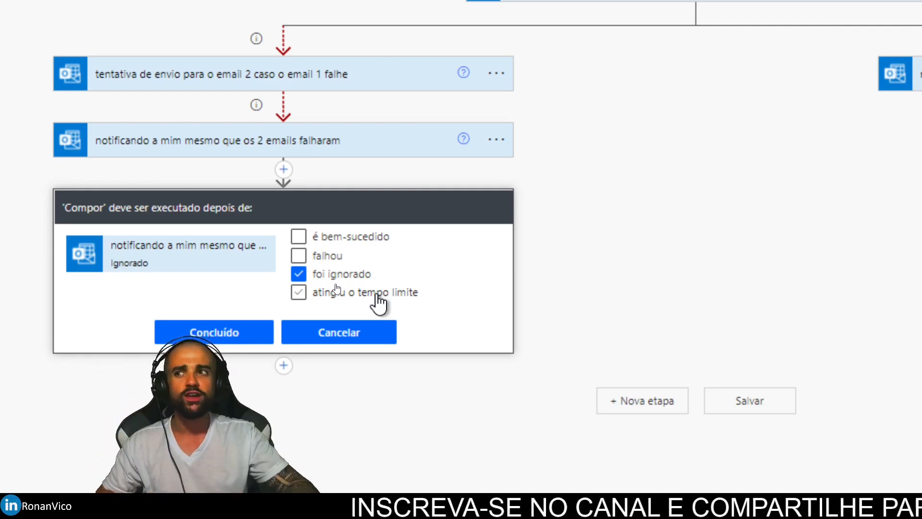
Confirm the new run-after condition, then save the flow and start a test.
left_click(239, 335)
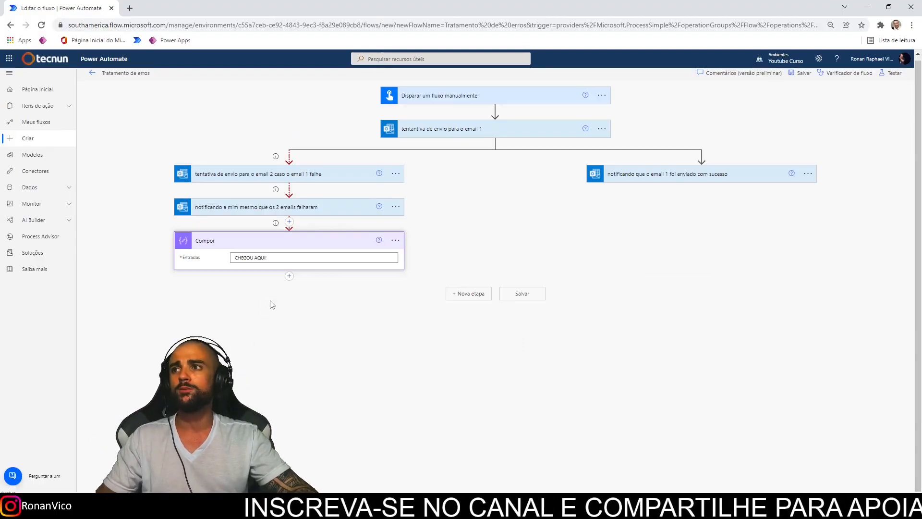
left_click(892, 73)
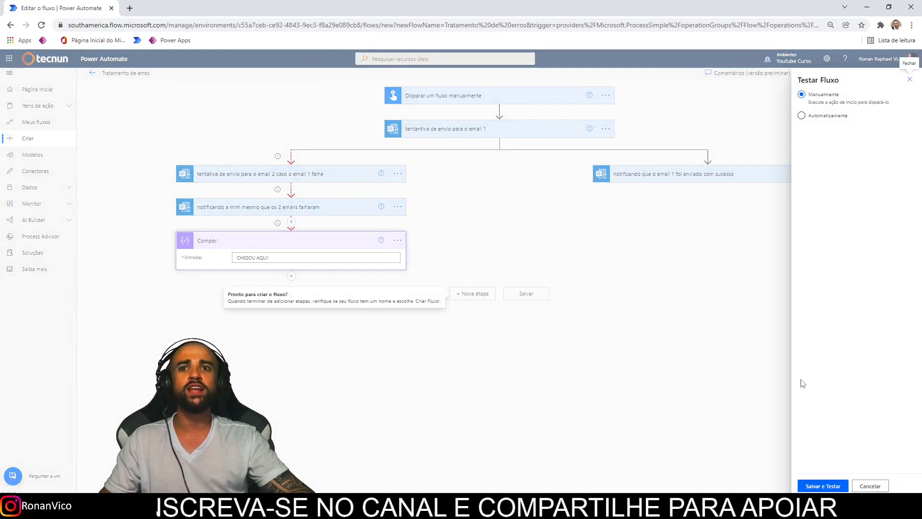
left_click(822, 485)
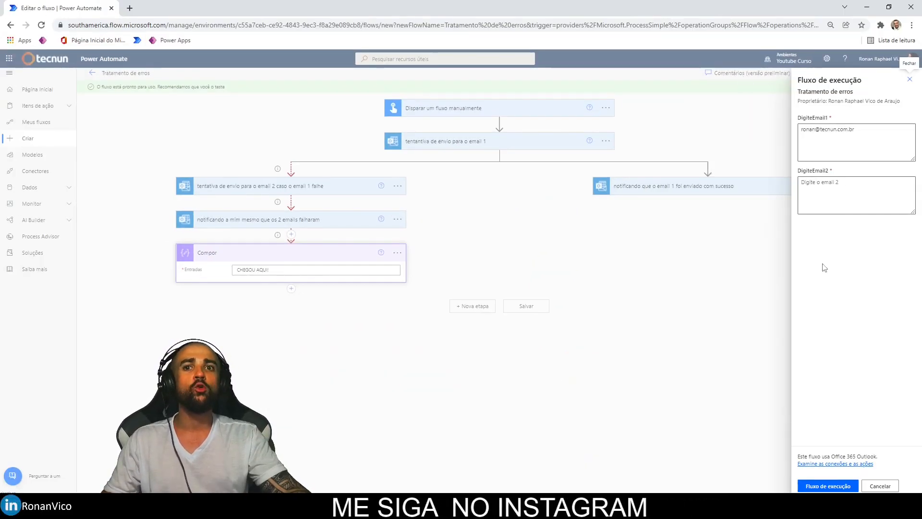
Fill in the second email input and run the flow to view the successful run.
left_click(844, 184)
type("abacaxi")
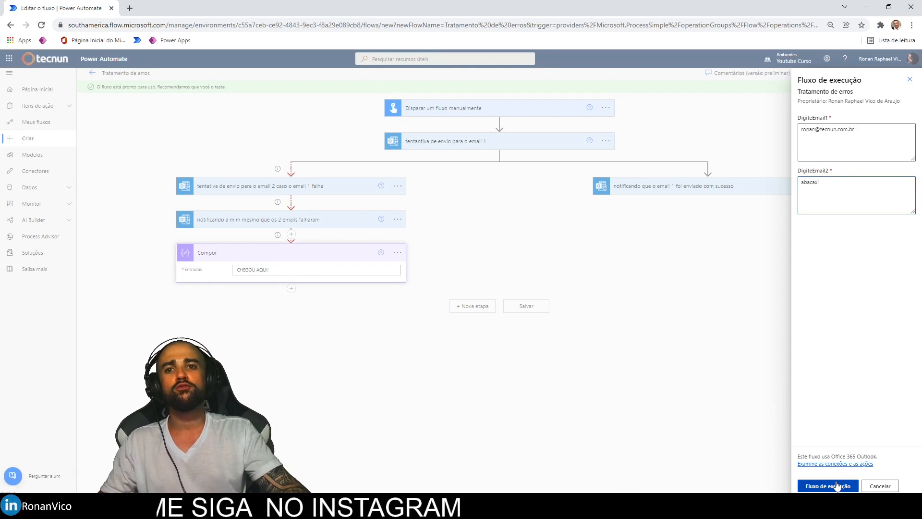
left_click(836, 487)
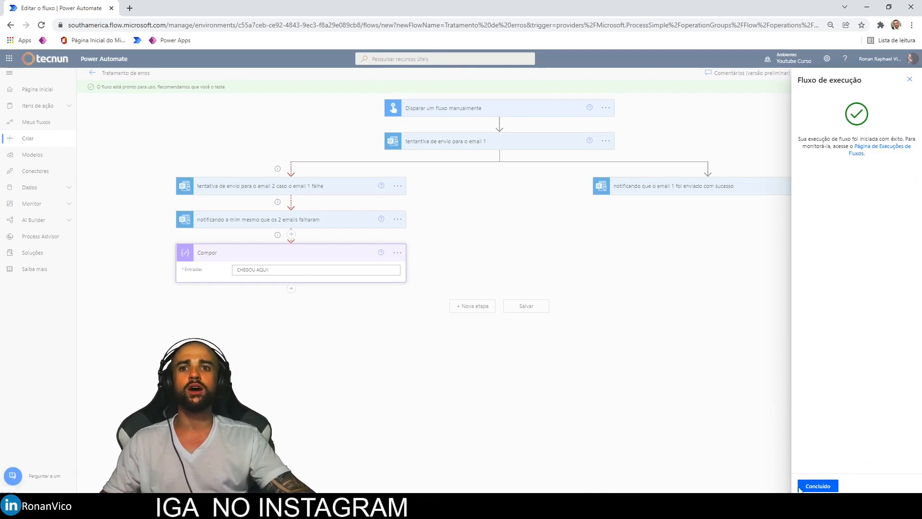
left_click(826, 485)
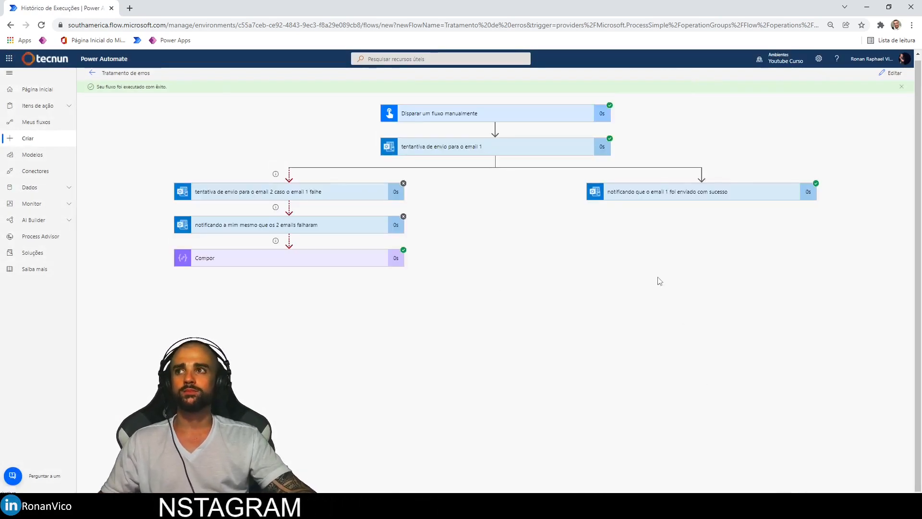